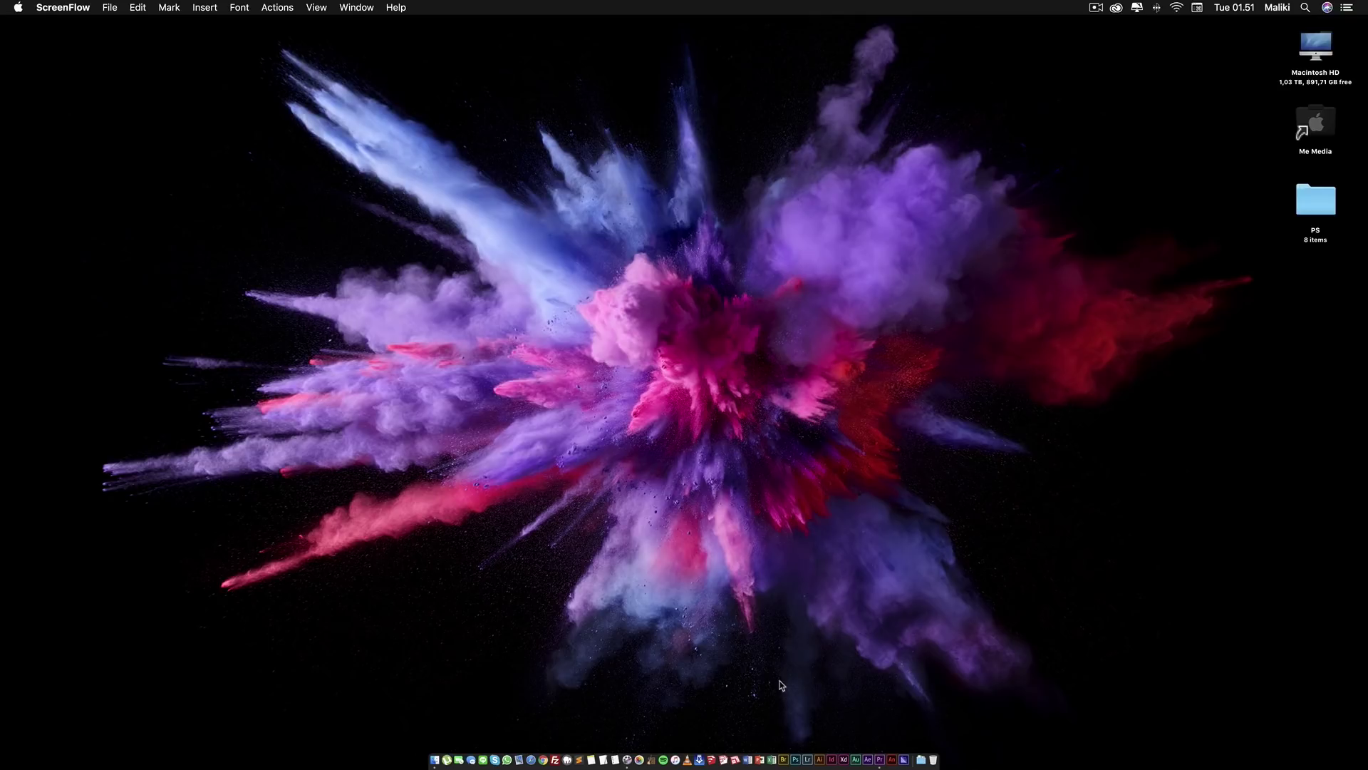
Launch Photoshop, test-drag a piece of the woman's arm on Layer 2, undo it, and show Libraries.
left_click(797, 757)
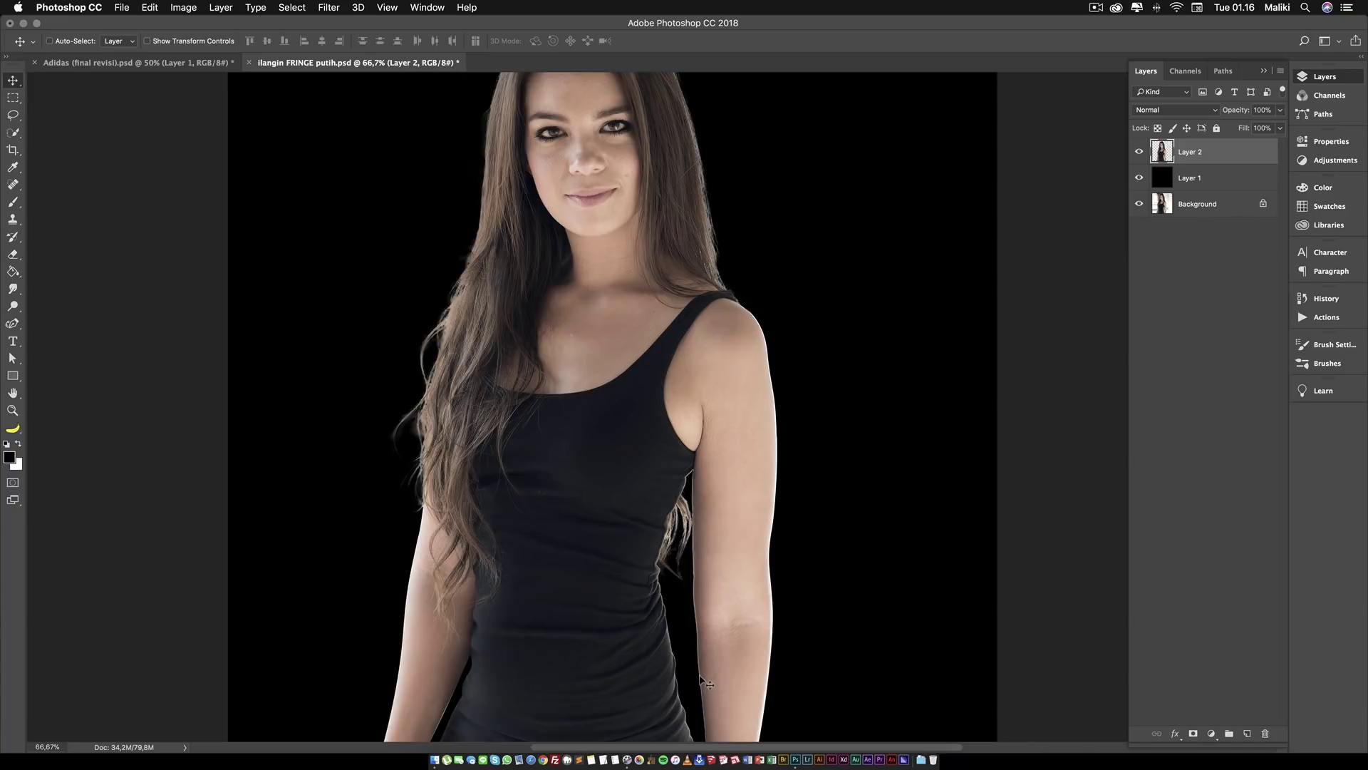
left_click_drag(699, 493, 670, 645)
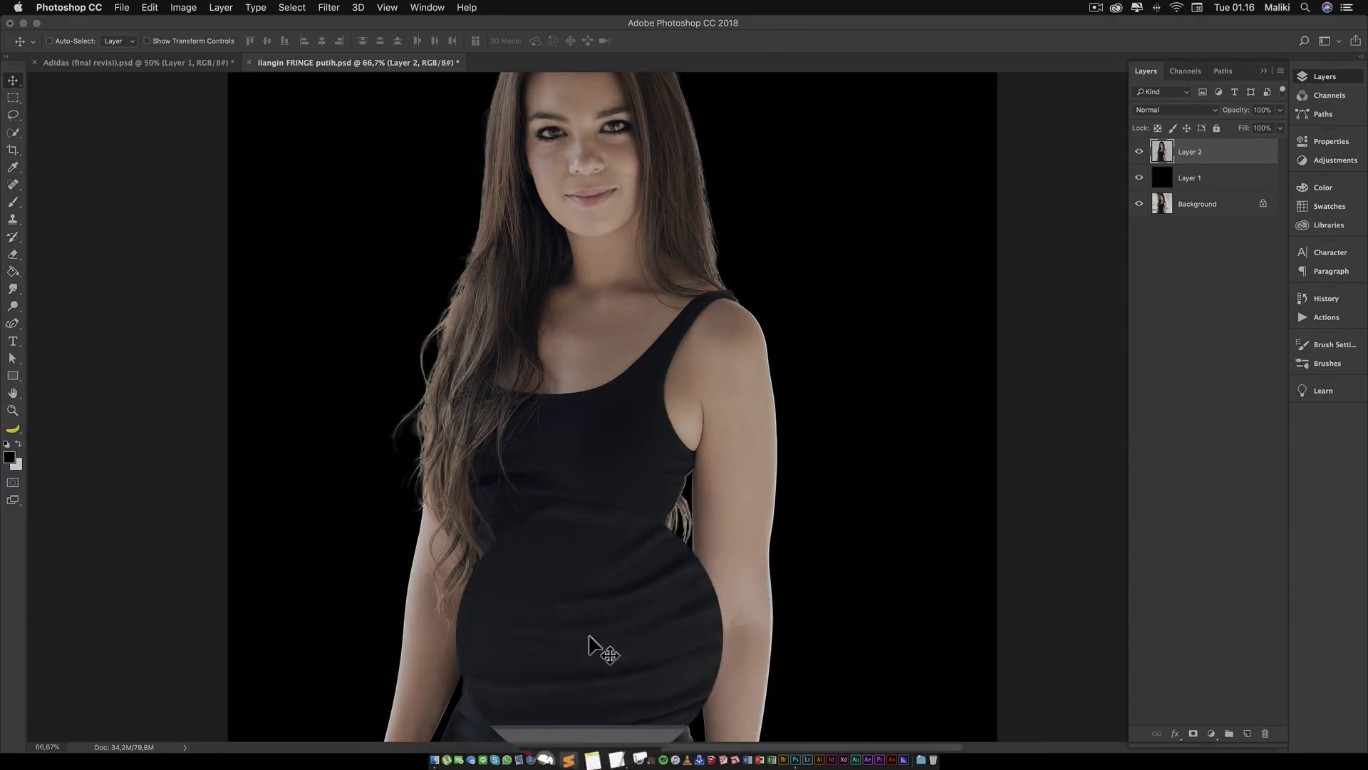
mouse_move(665, 636)
left_mouse_down()
mouse_move(417, 655)
mouse_move(666, 604)
left_mouse_up()
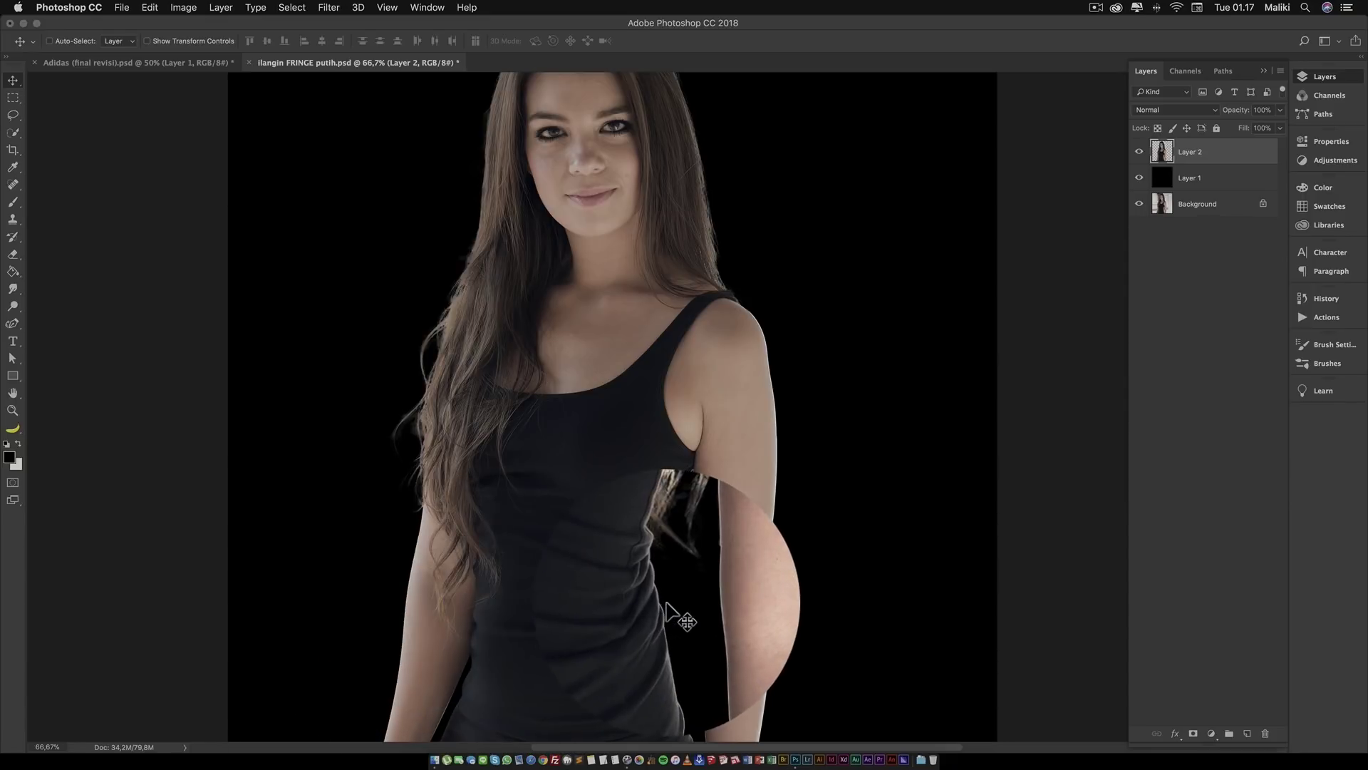
key("super+z")
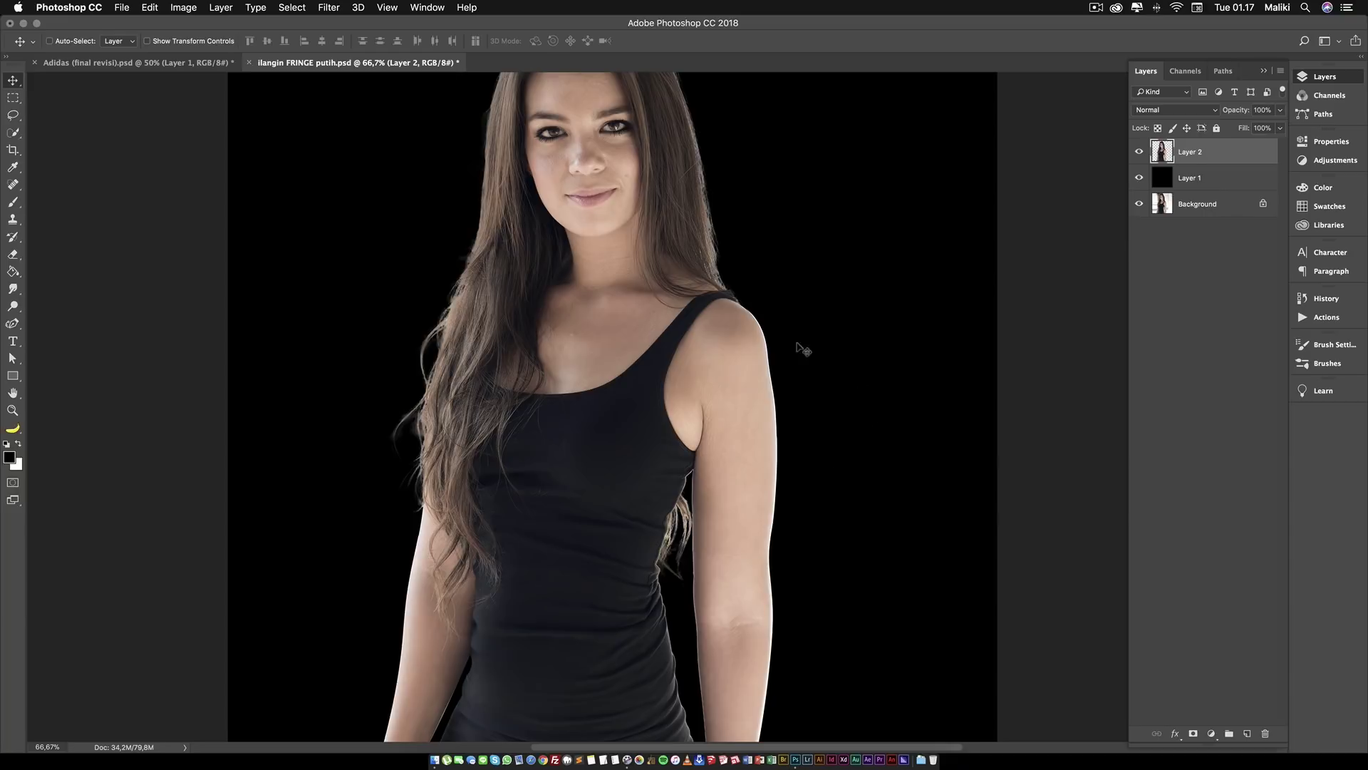
left_click(1328, 225)
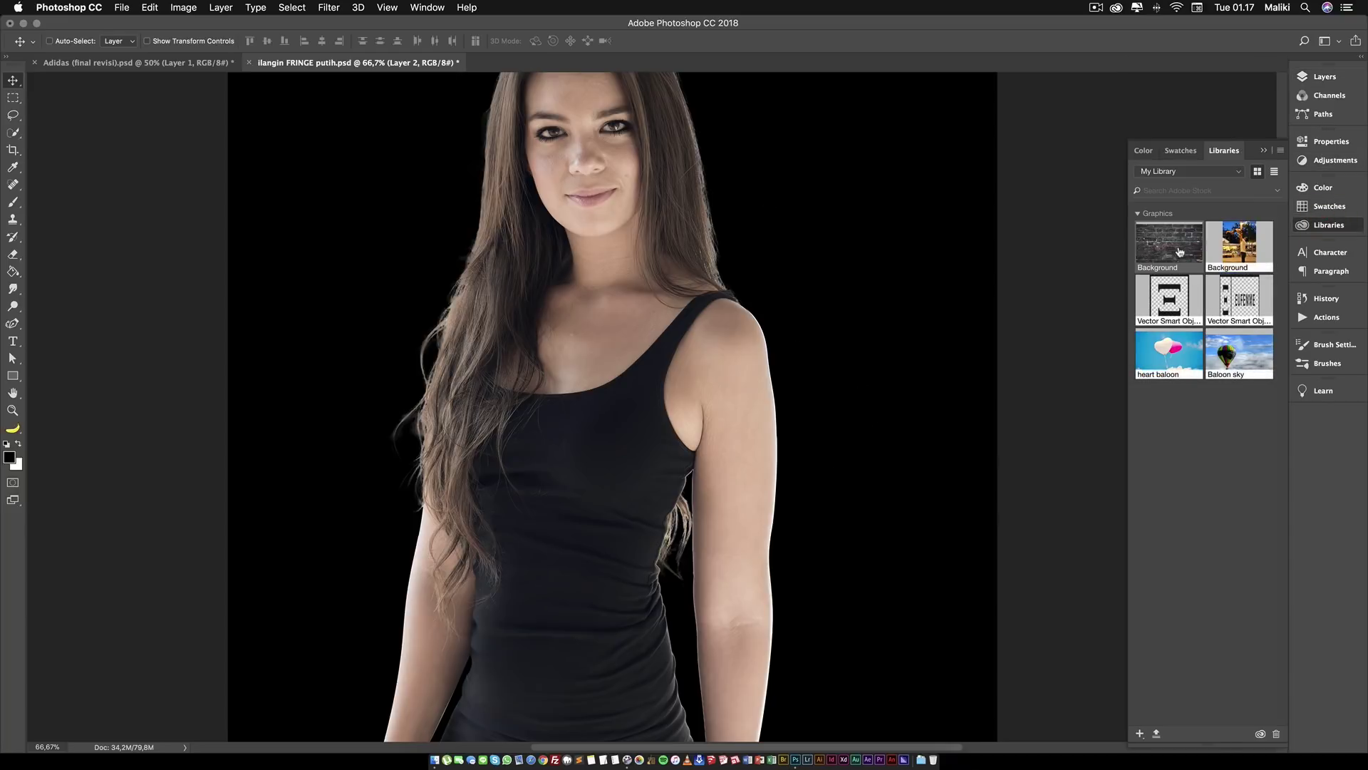
Place the brick wall graphic from Libraries onto the canvas and commit it.
left_click_drag(1168, 246, 820, 331)
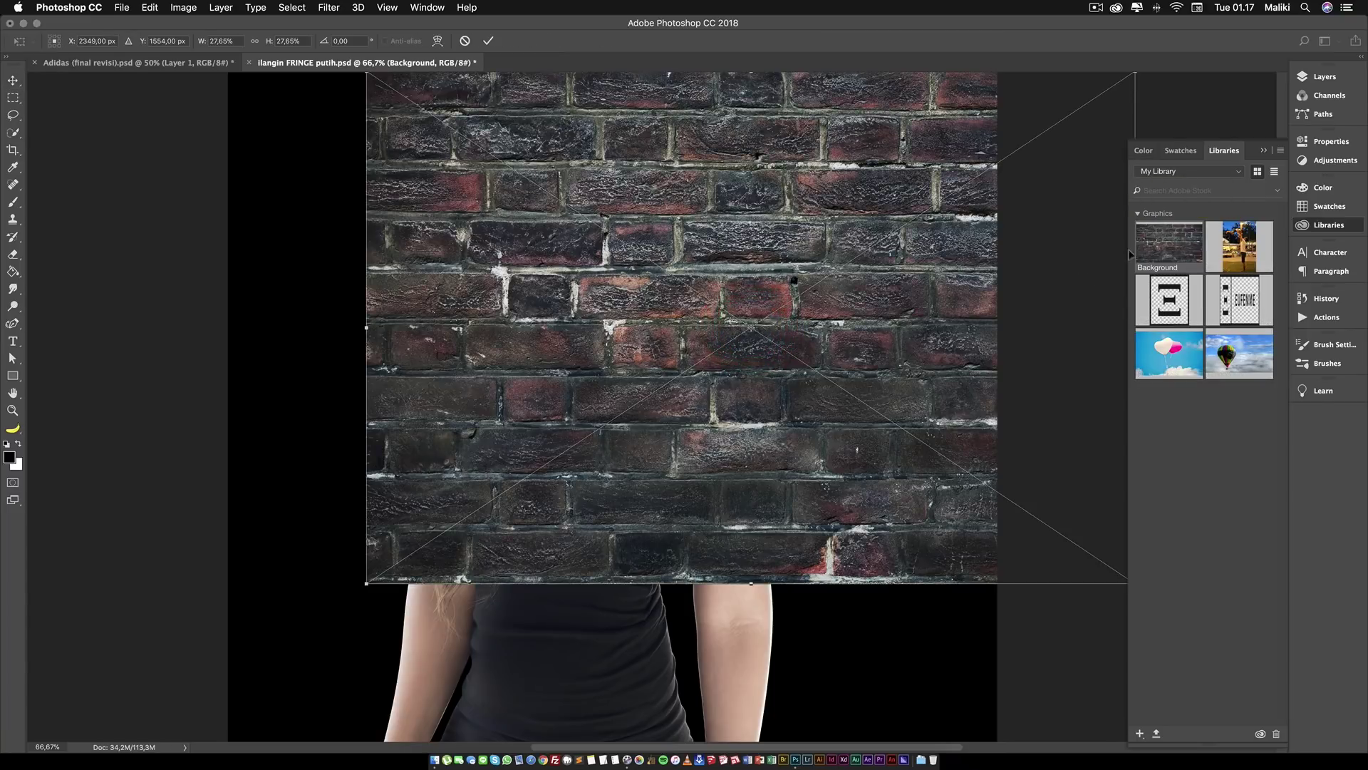
left_click(1328, 225)
left_click(1326, 77)
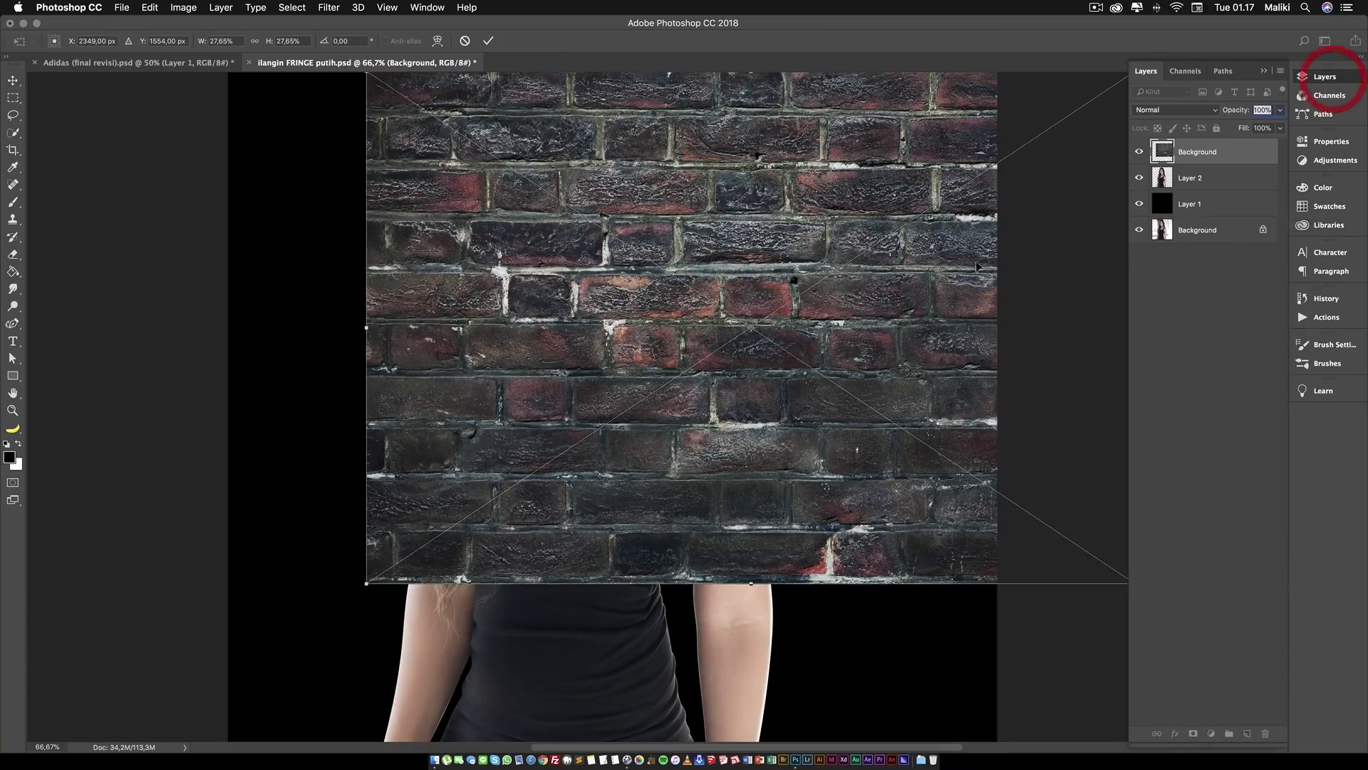
key("Return")
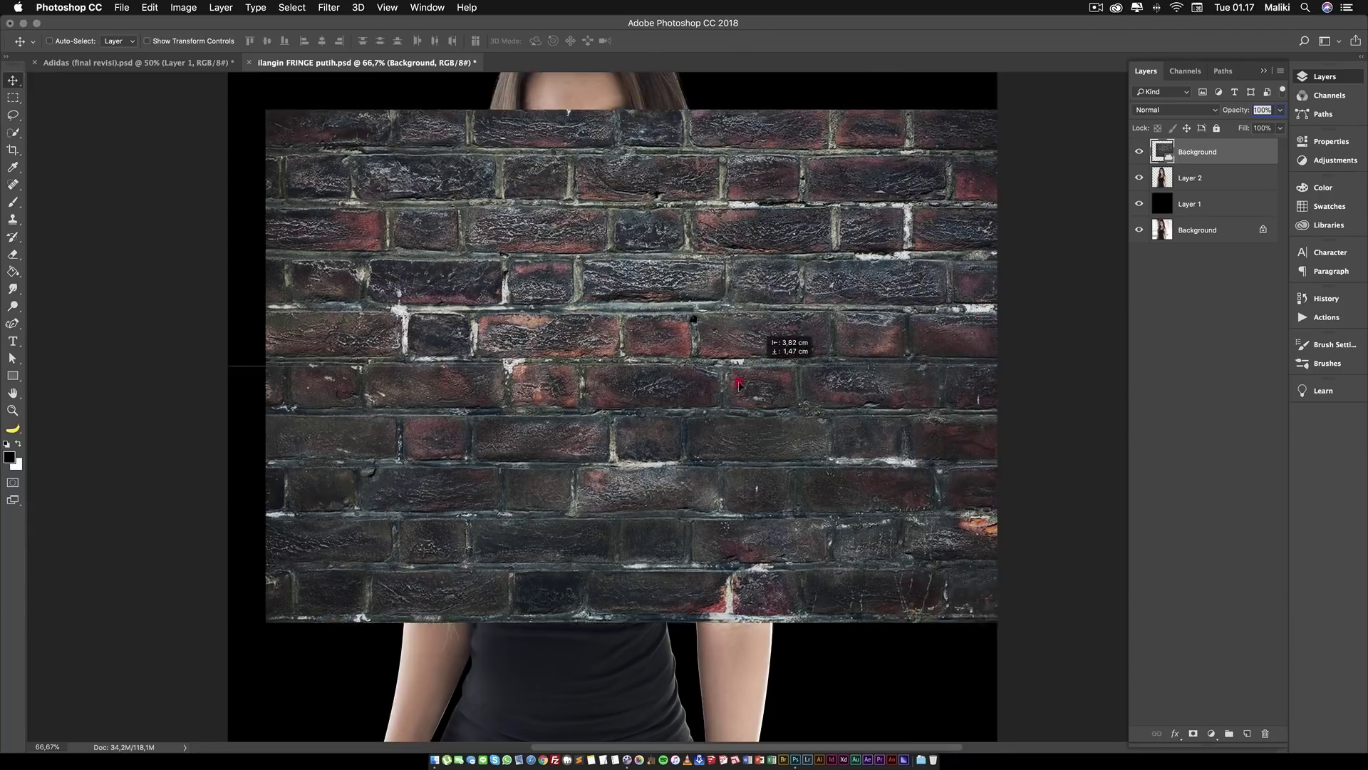
Move the brick wall layer beneath the woman, align it to fill the canvas, and duplicate it.
left_click_drag(864, 330, 740, 436)
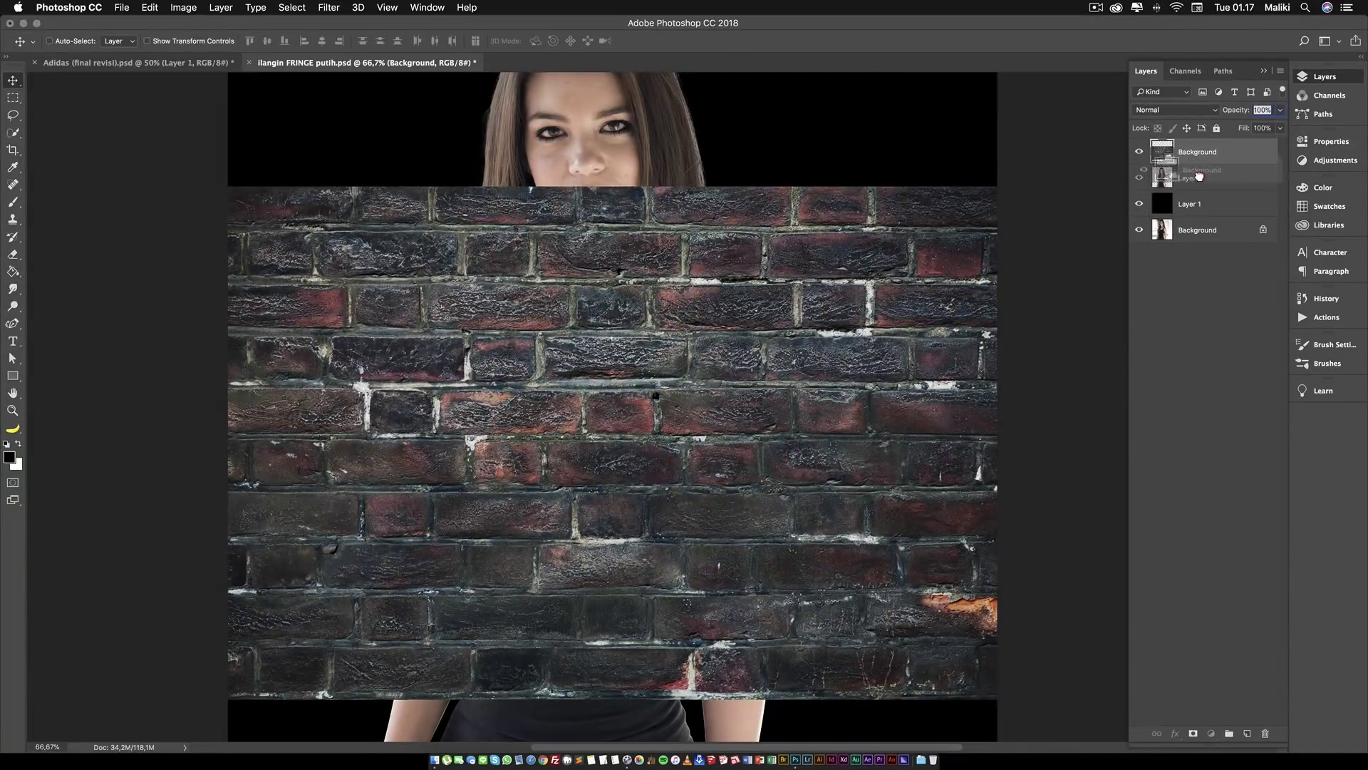
left_click_drag(1190, 178, 1189, 147)
left_click_drag(776, 413, 825, 442)
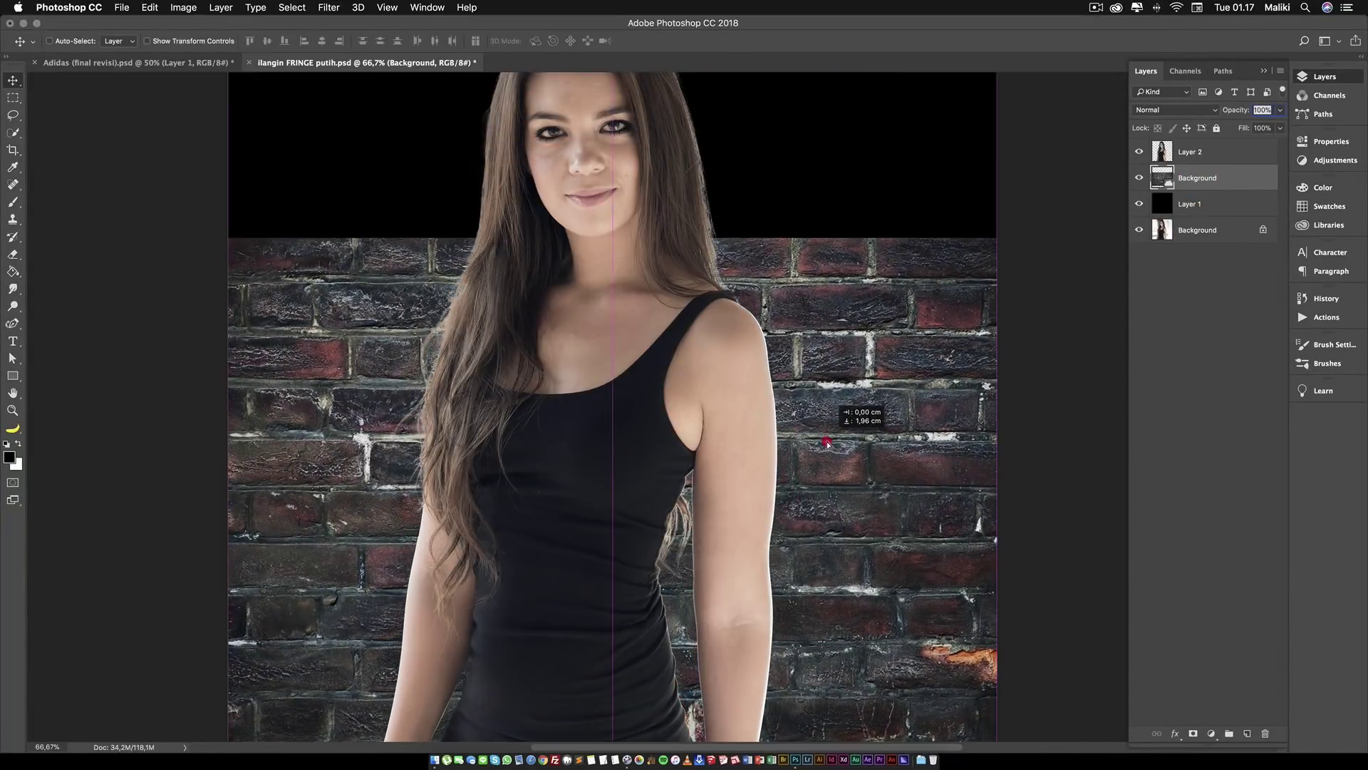
scroll(824, 443, "down", 1)
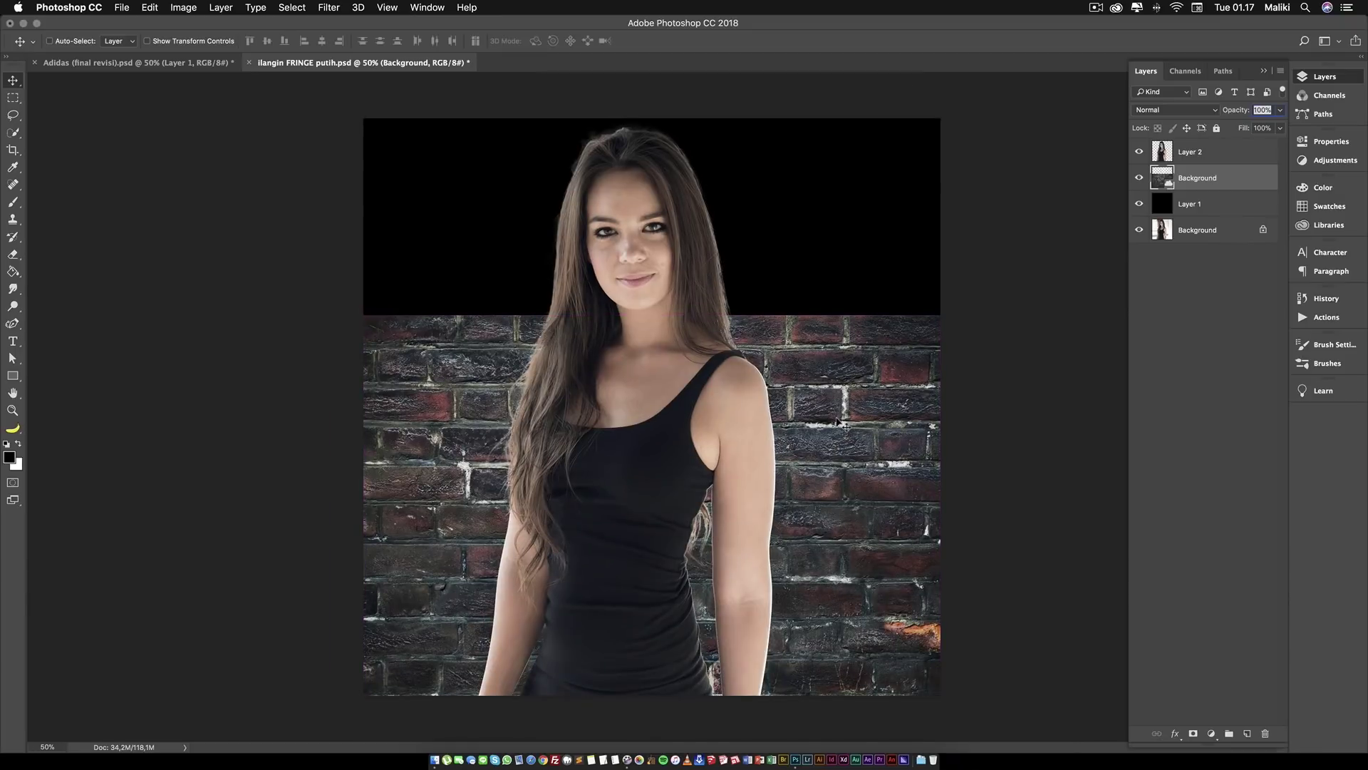
left_click_drag(824, 421, 830, 84)
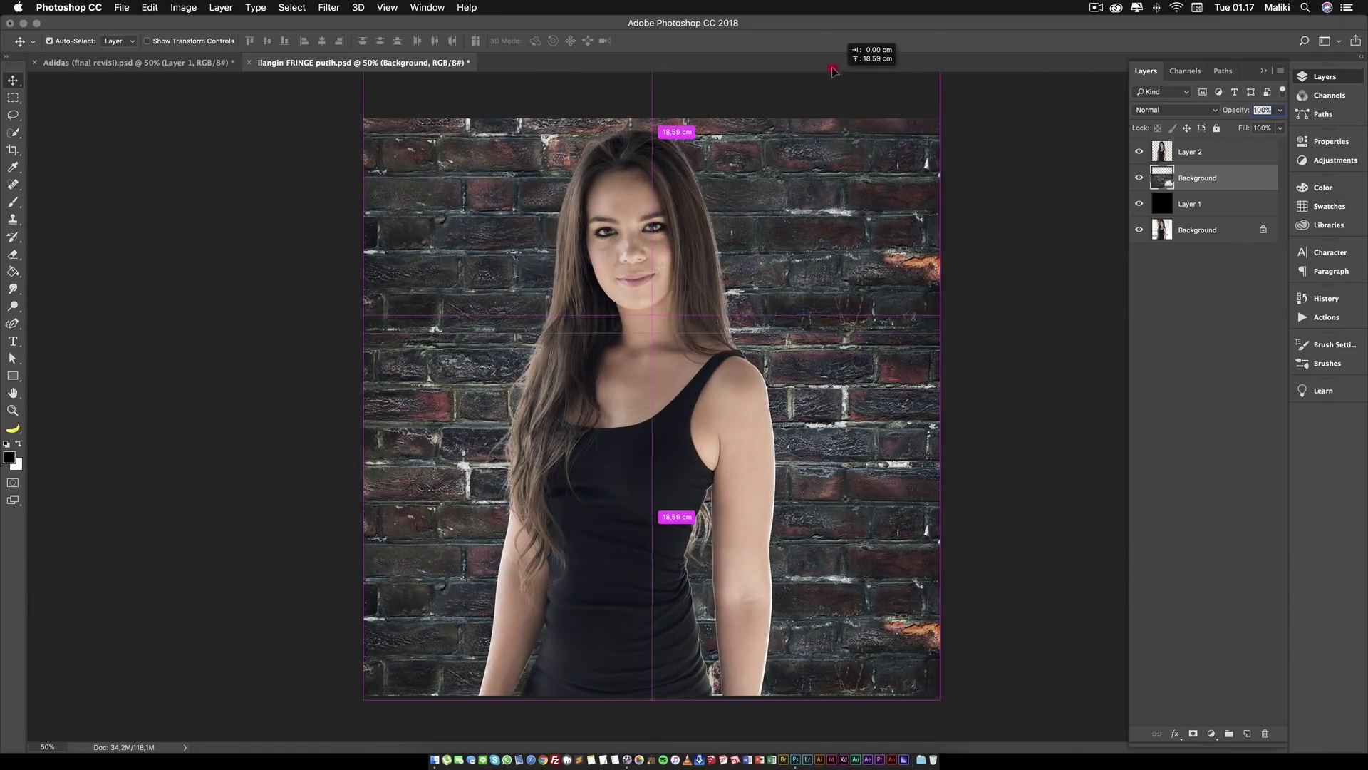
key("ctrl+j")
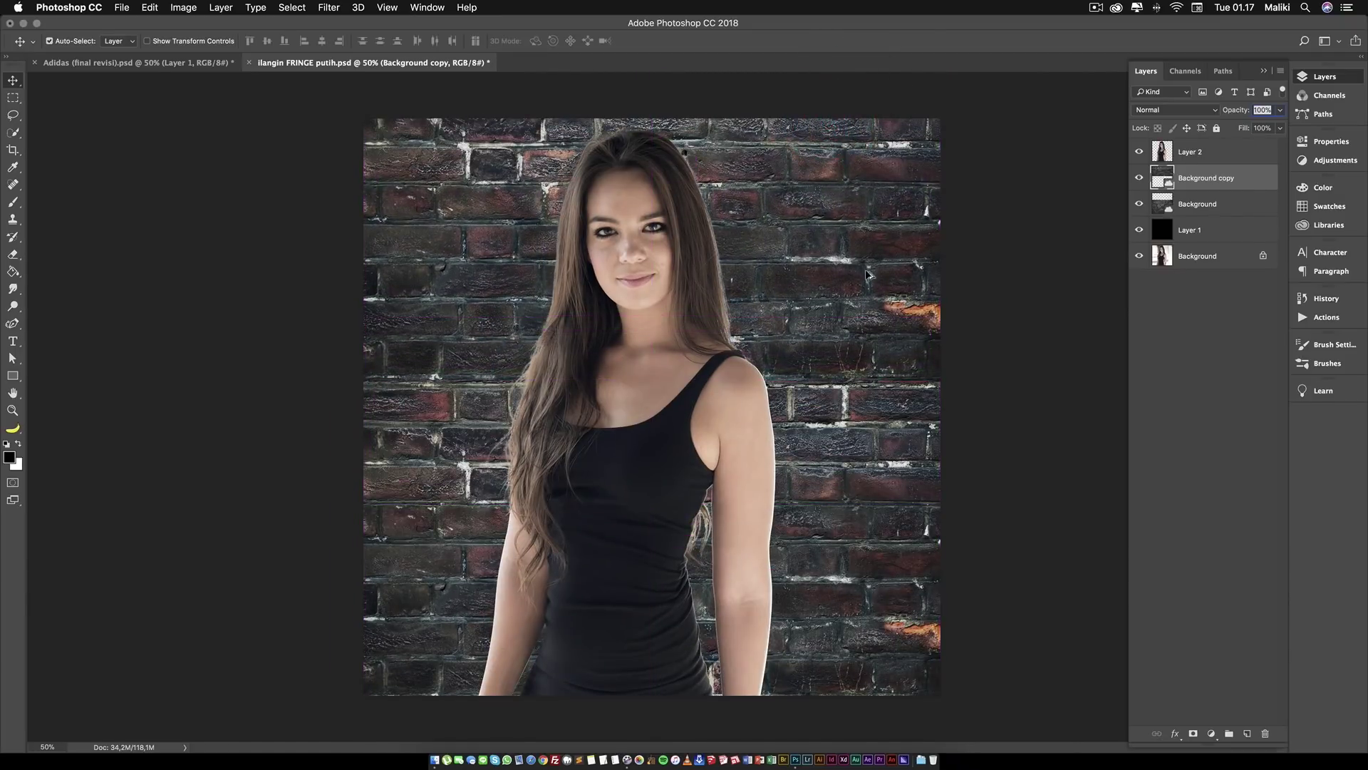
left_click_drag(866, 278, 864, 217)
key("ctrl+plus")
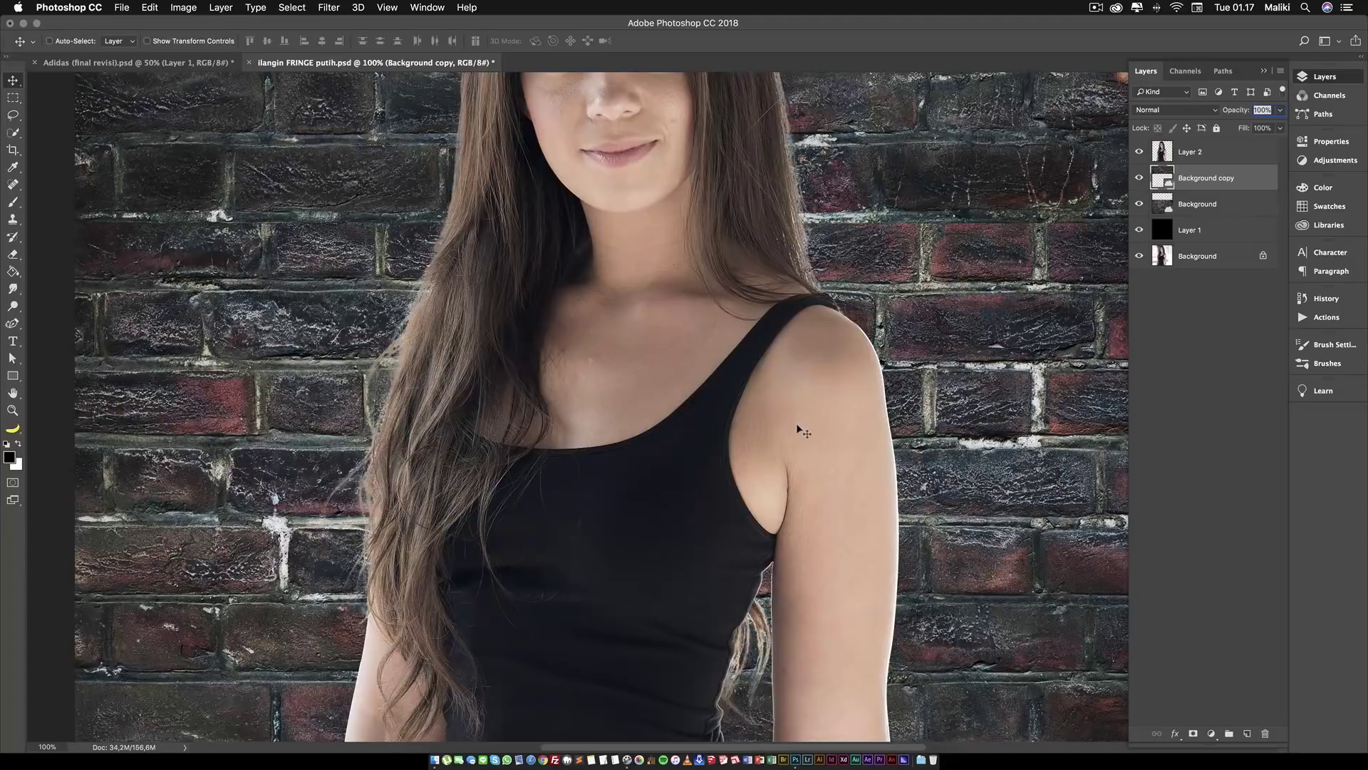
left_click(802, 431, "ctrl")
left_click_drag(801, 345, 752, 192)
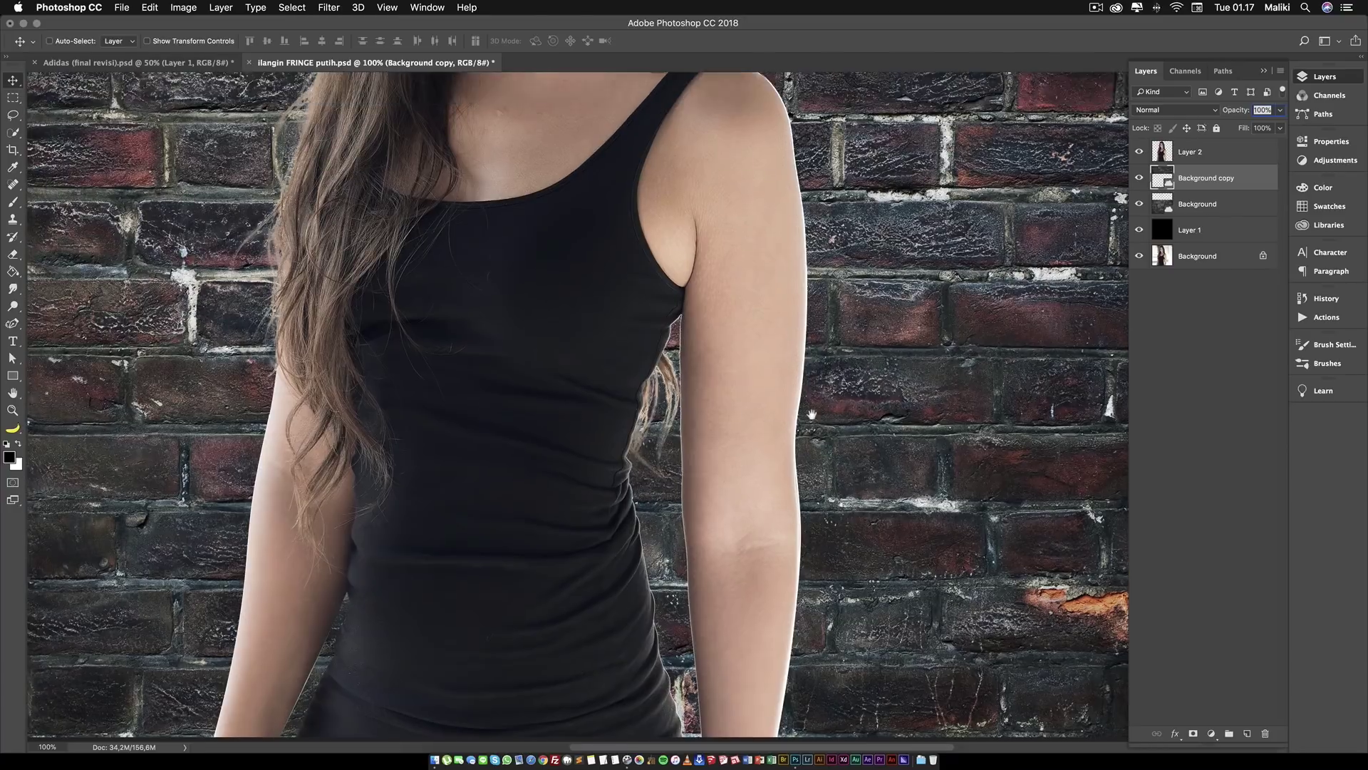
left_click_drag(791, 314, 841, 467)
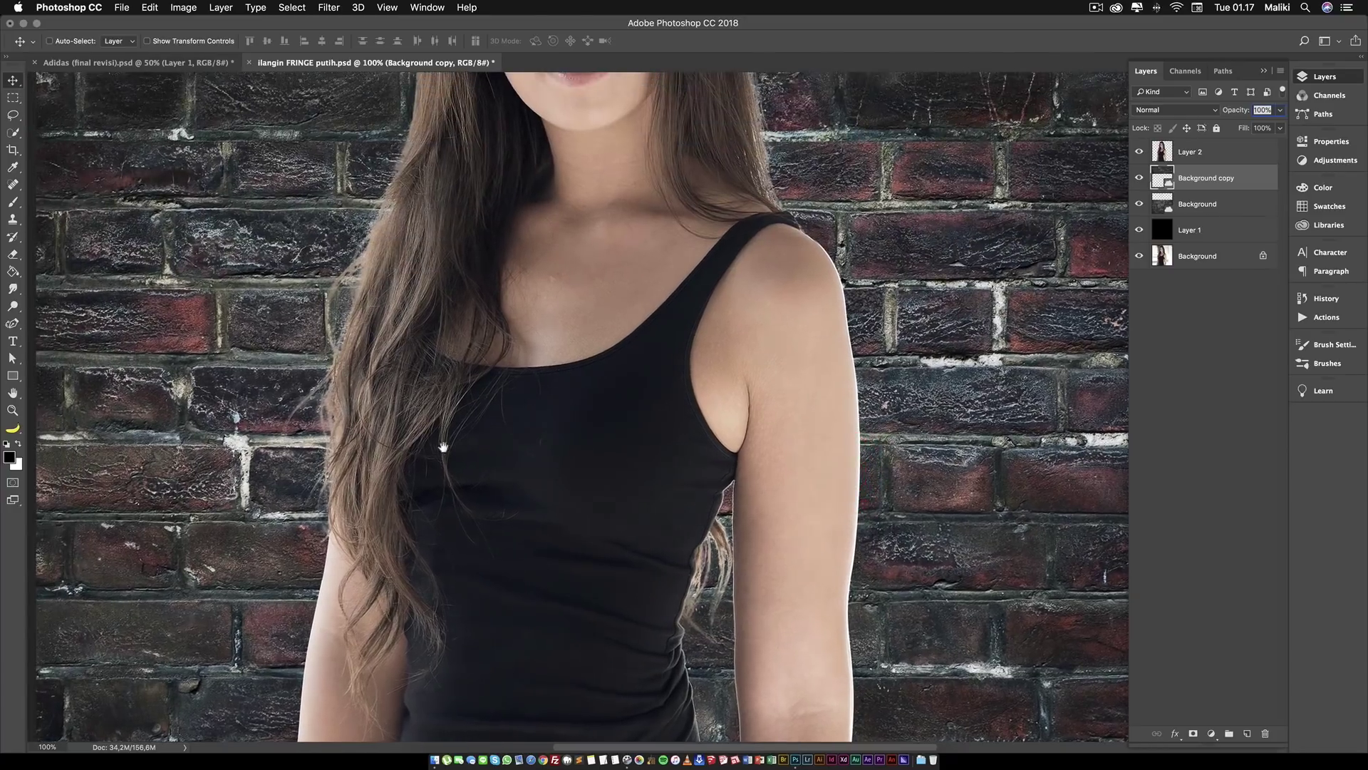
left_click_drag(443, 447, 459, 311)
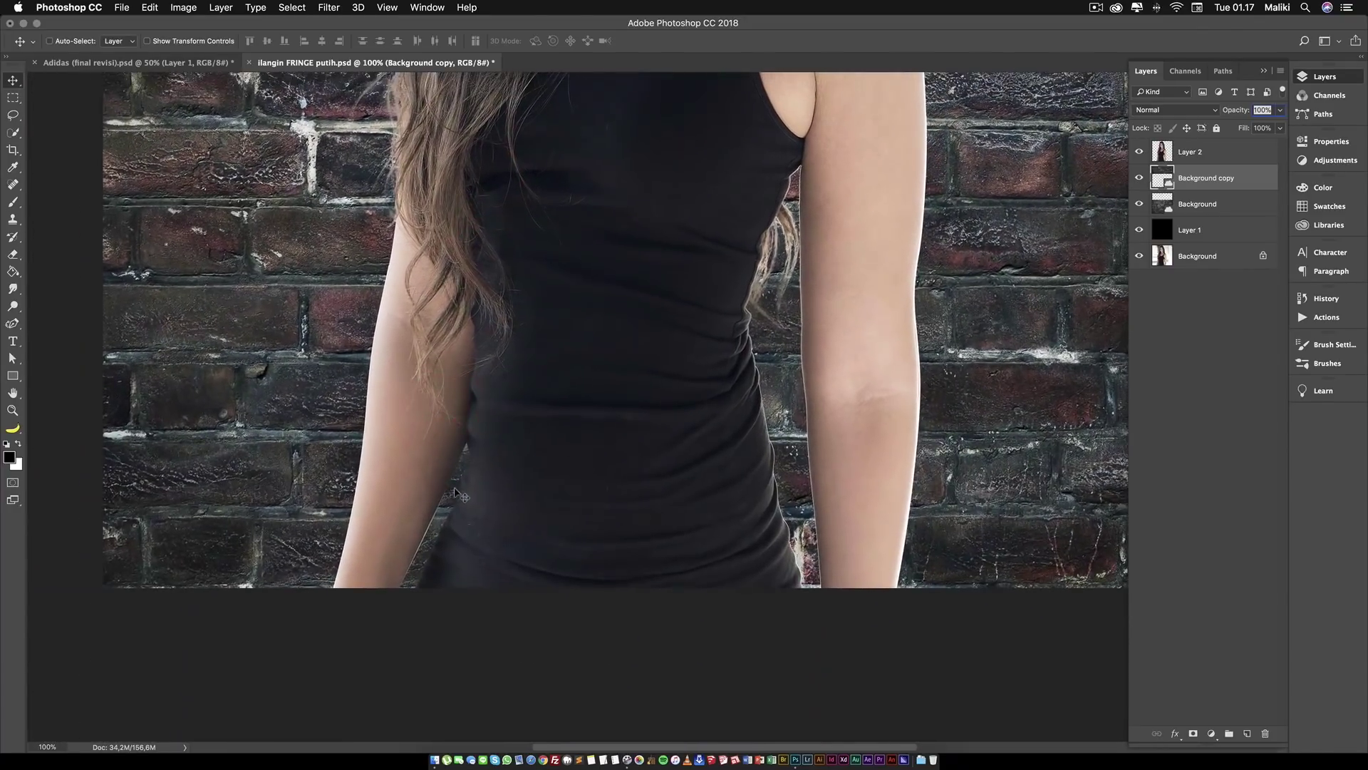
mouse_move(781, 427)
left_mouse_down()
mouse_move(707, 473)
mouse_move(647, 642)
left_mouse_up()
left_click(718, 544)
key("super+minus")
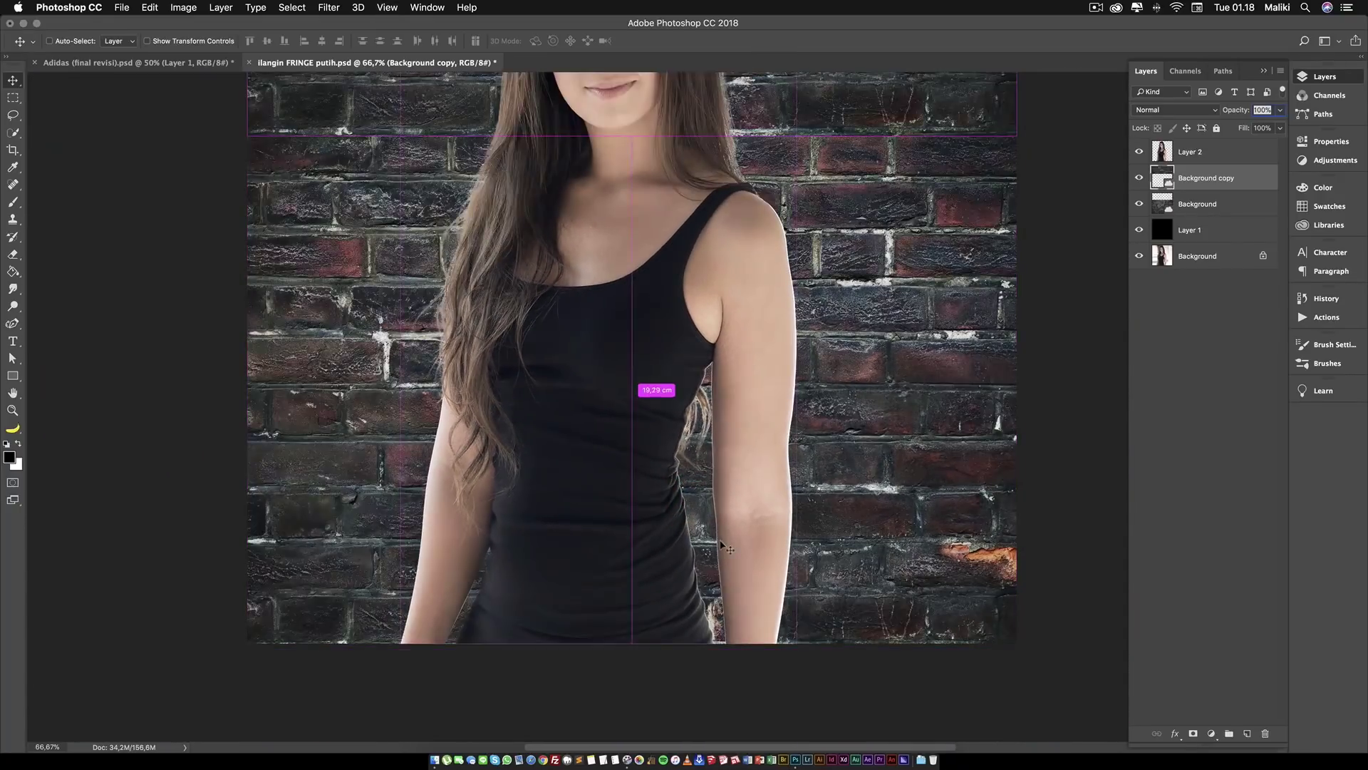
left_click_drag(753, 462, 772, 551)
key("super")
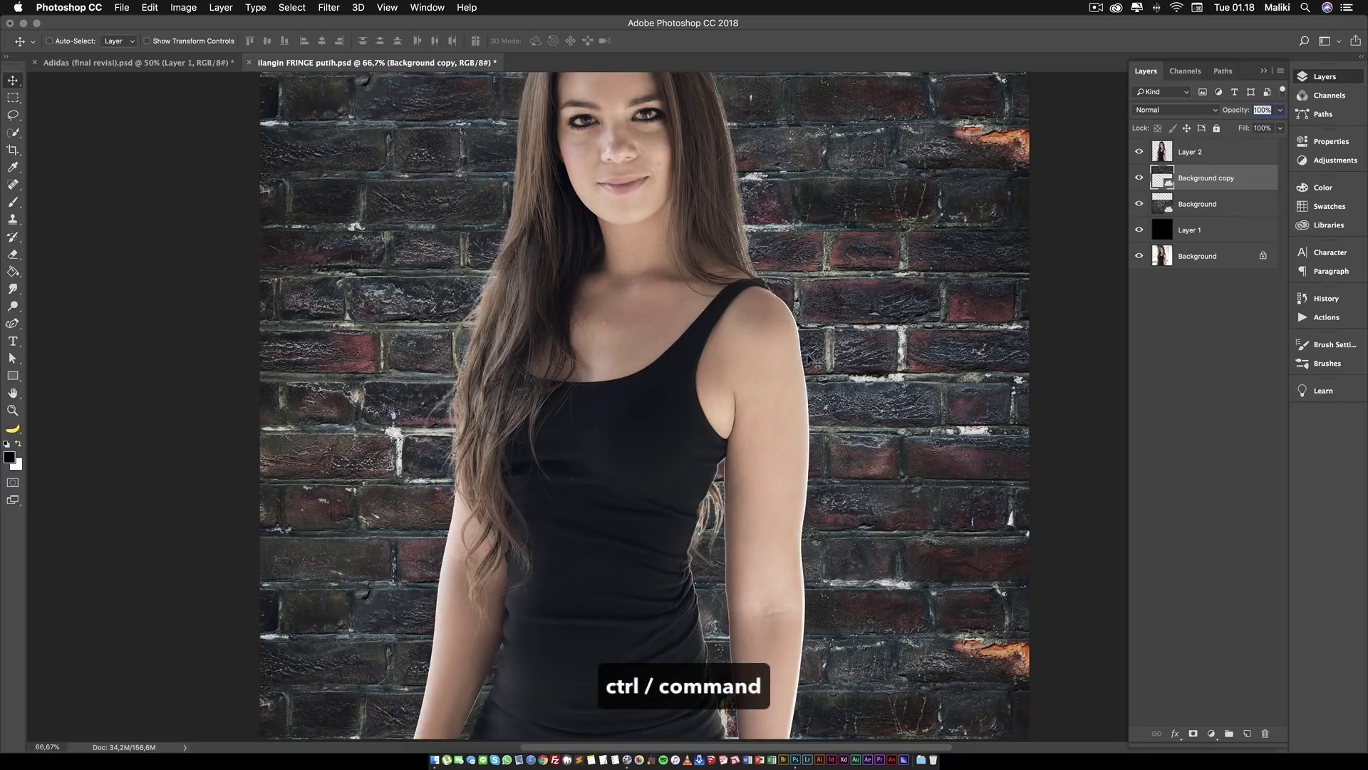
key("ctrl")
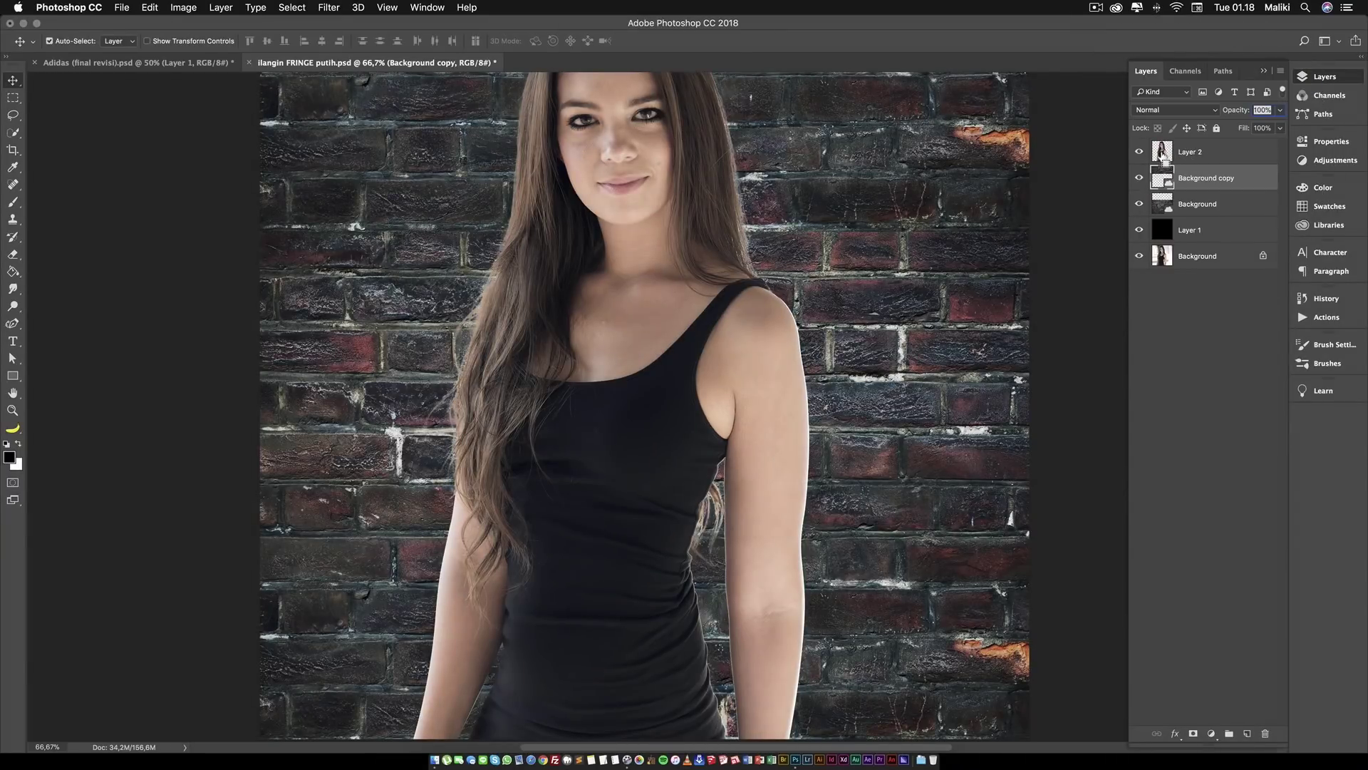
left_click(1164, 161, "super")
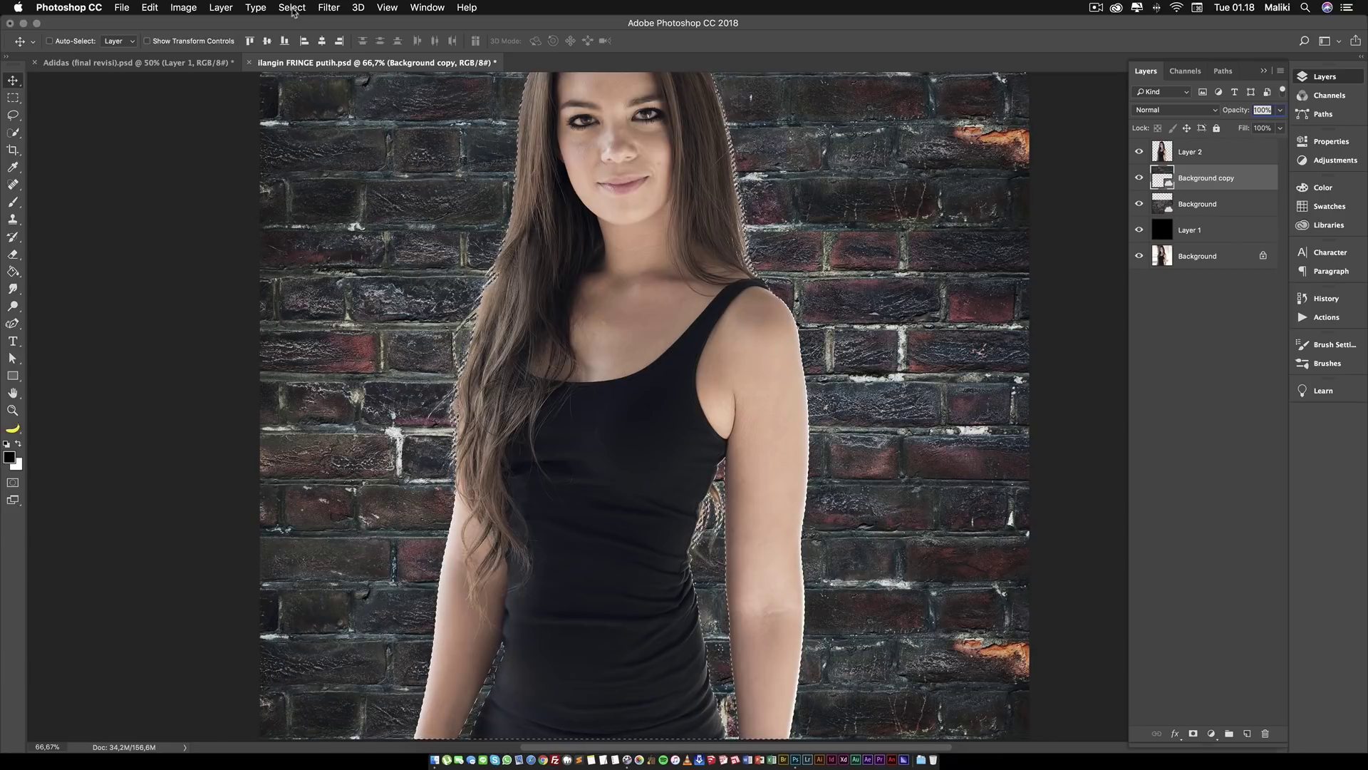
Contract the woman's outline selection by 2 pixels via Select > Modify > Contract.
left_click(292, 9)
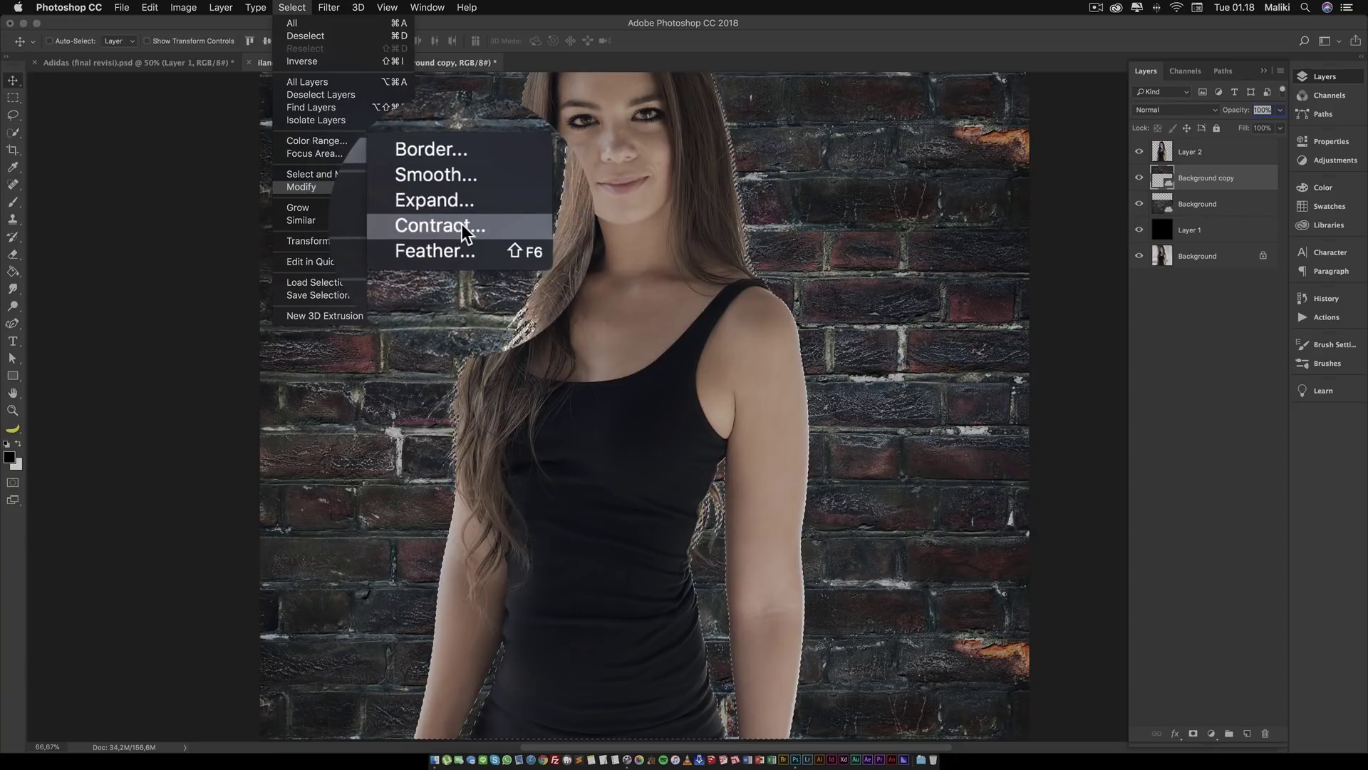
left_click(463, 229)
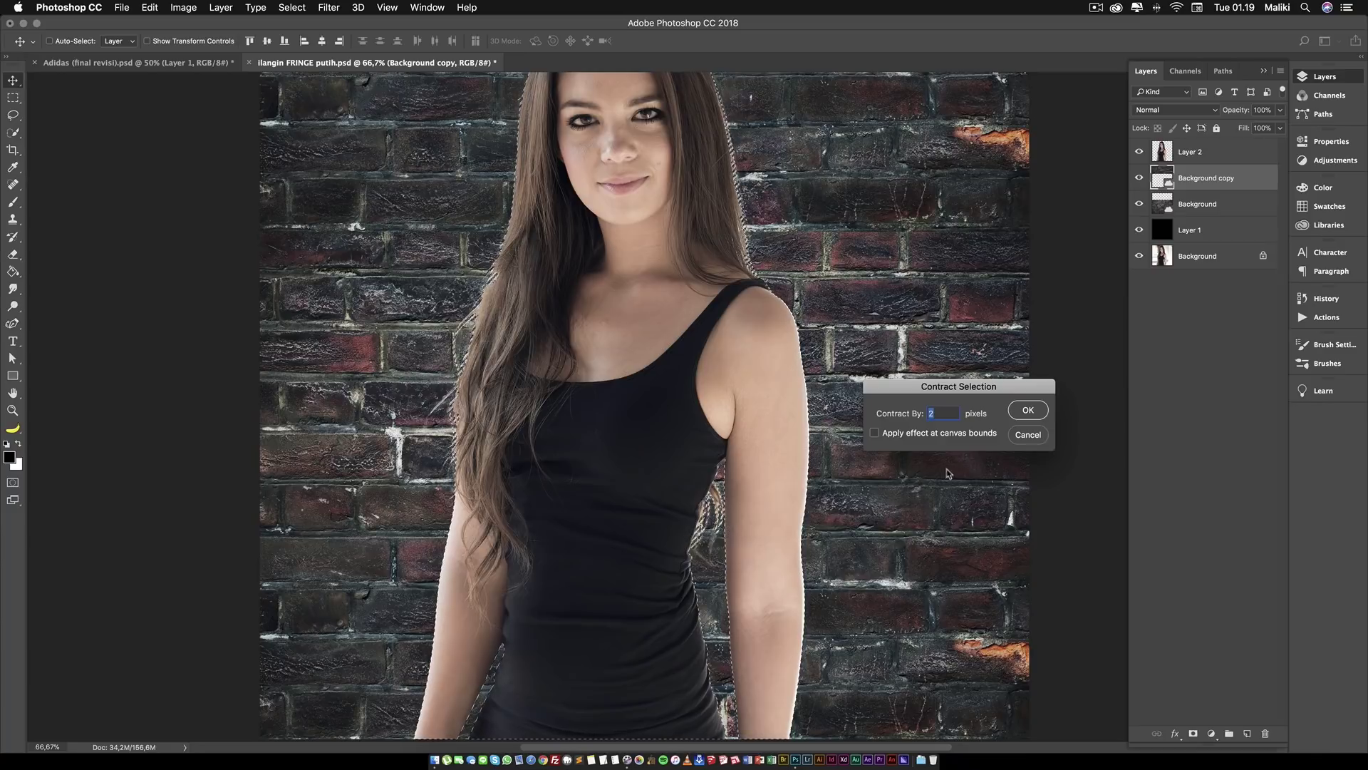
left_click(1028, 412)
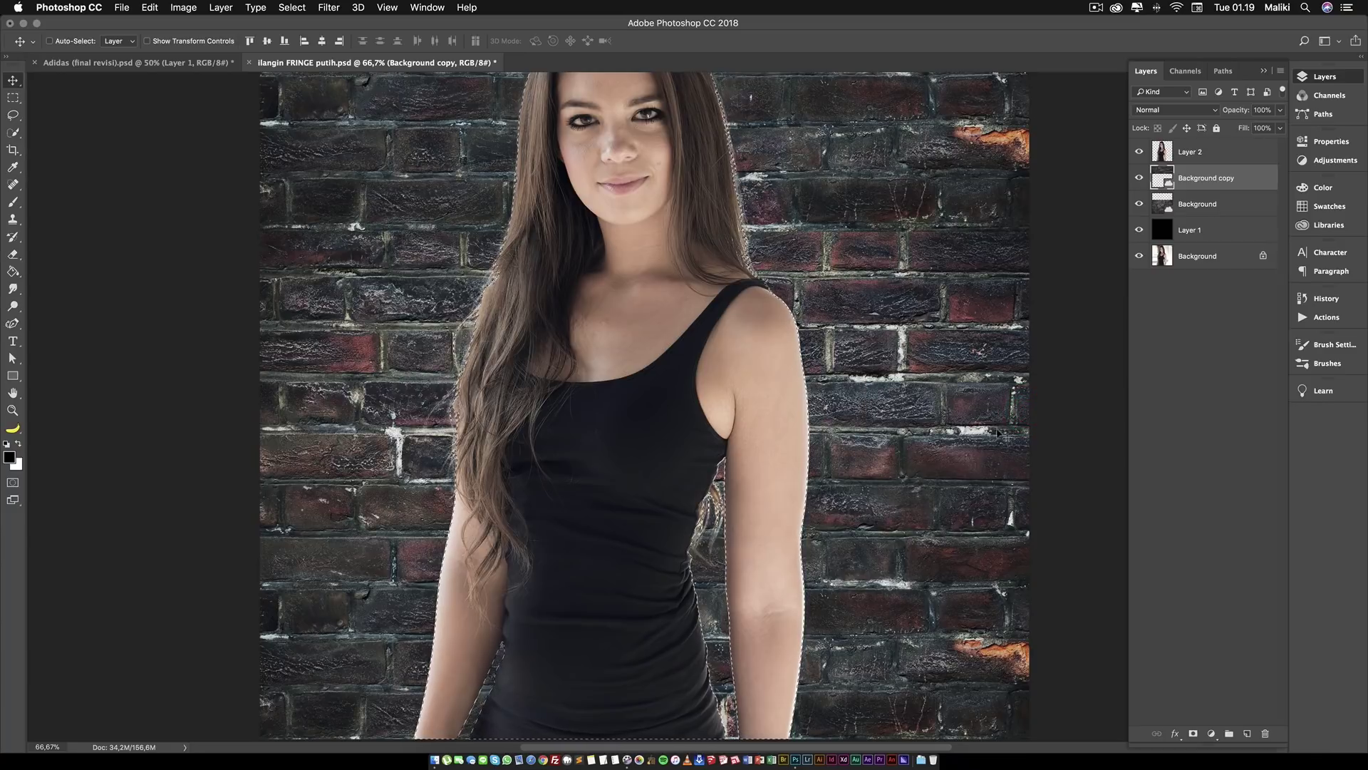
left_click_drag(724, 539, 801, 579)
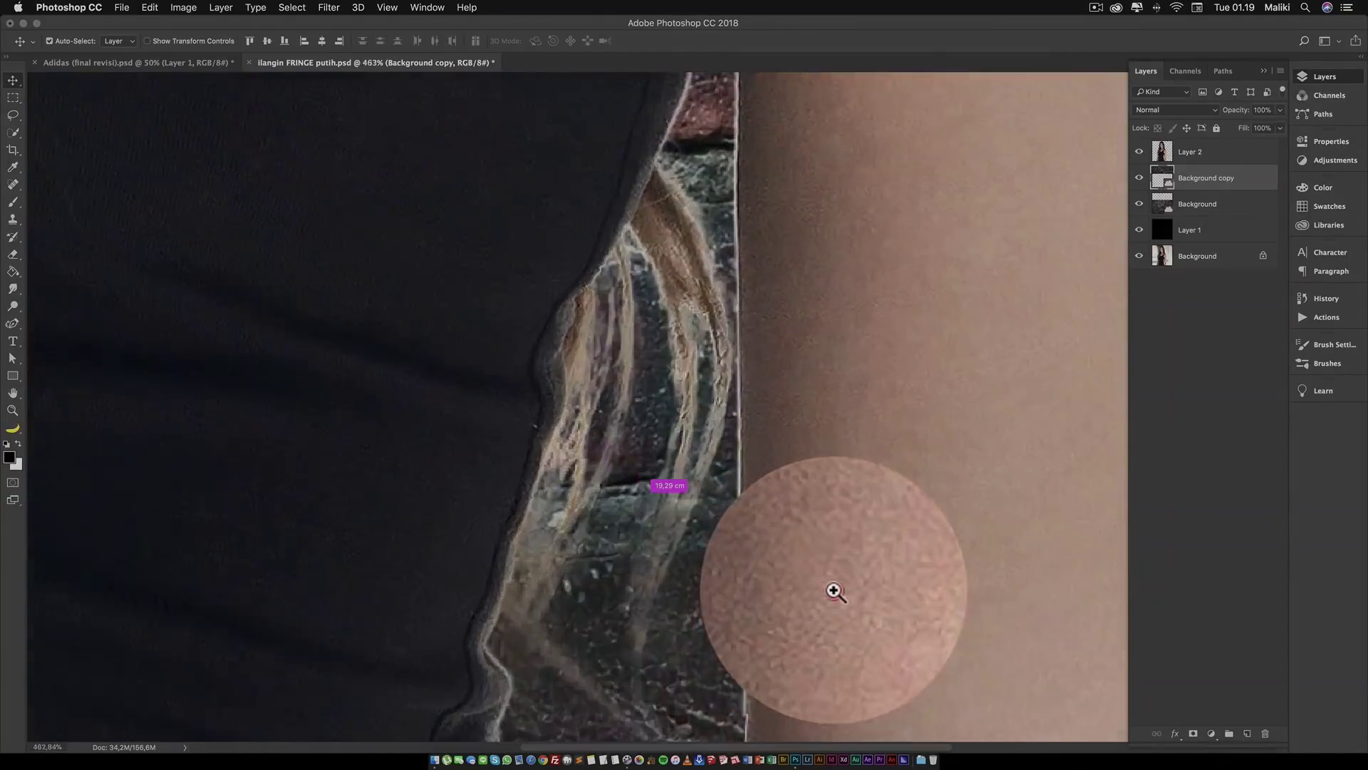
Inspect the arm's edge seam close up, zoom back out, and invert the selection.
left_click(833, 591)
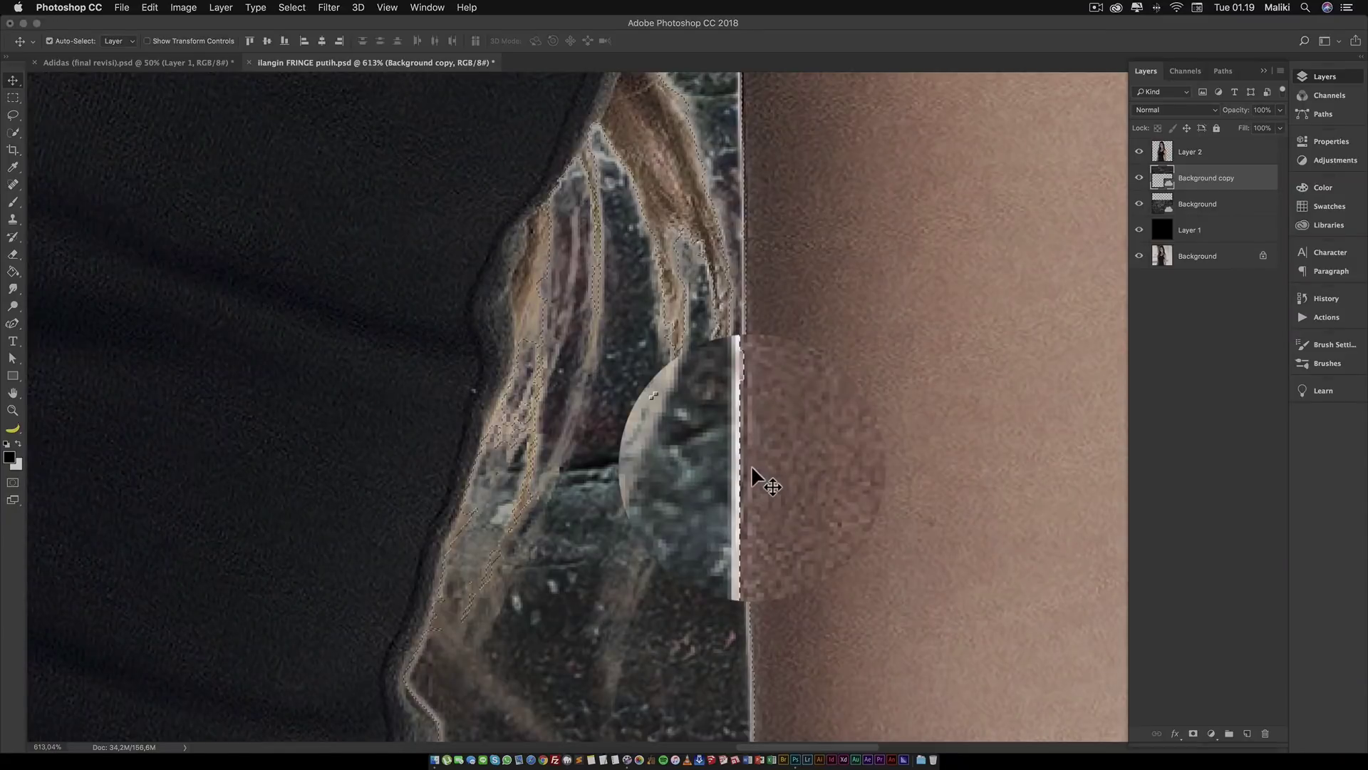
key("super+minus")
key("super+minus")
key("super+minus")
key("super+minus")
key("super+minus")
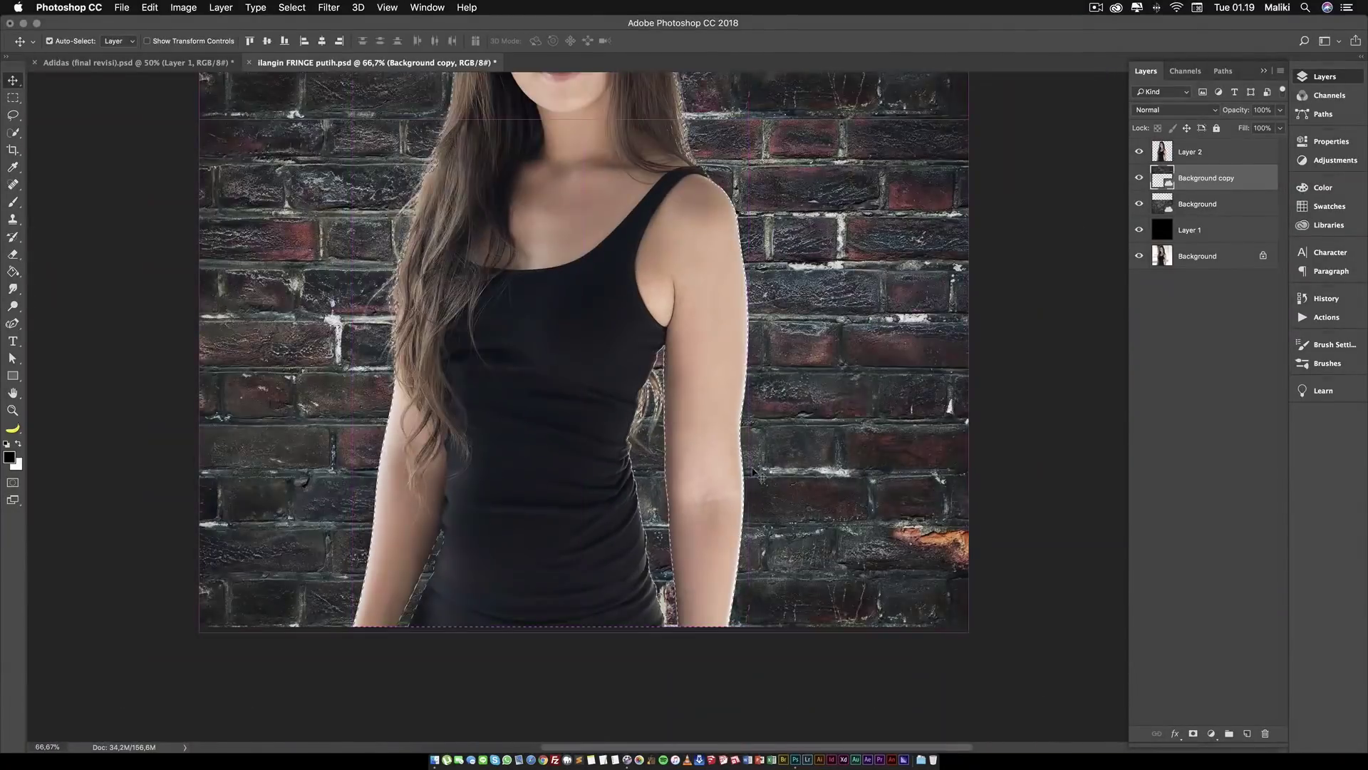
key("super+minus")
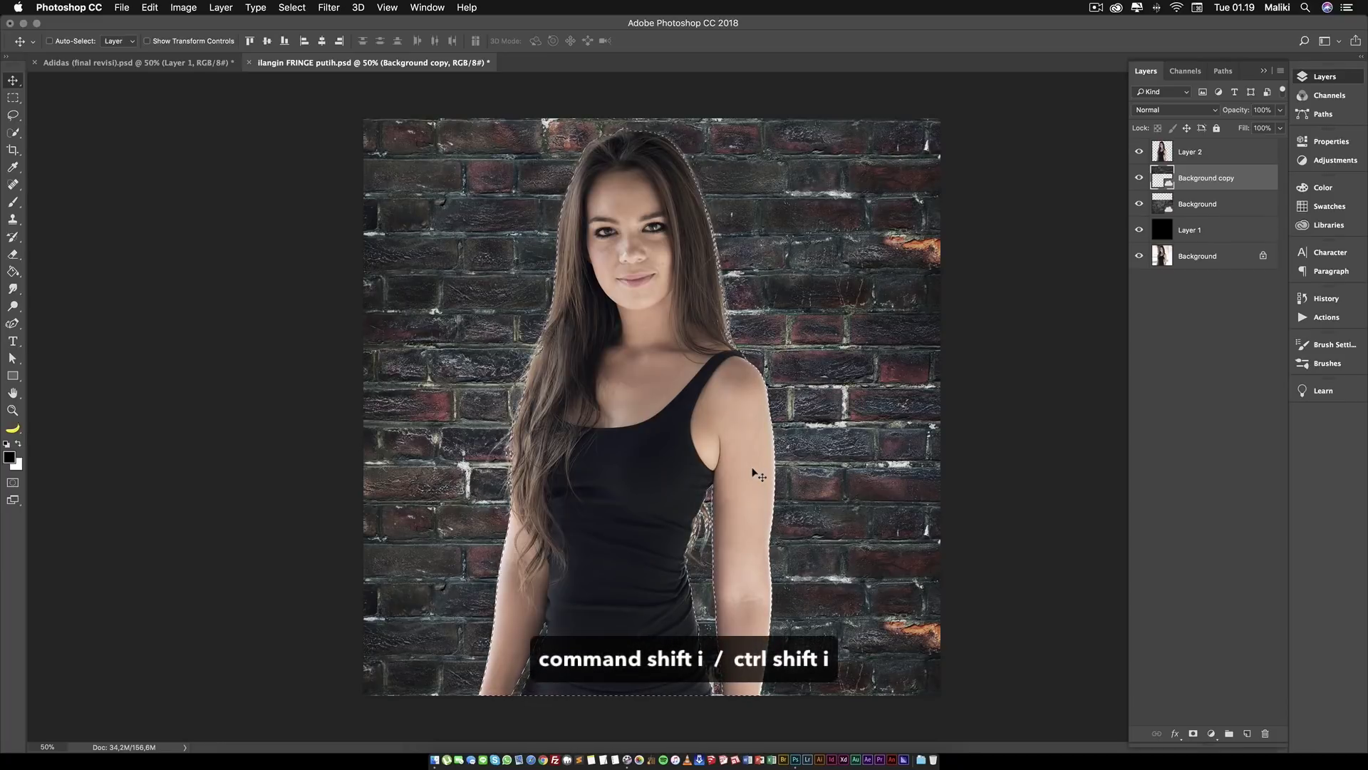
key("super+shift+i")
key("super+shift+i")
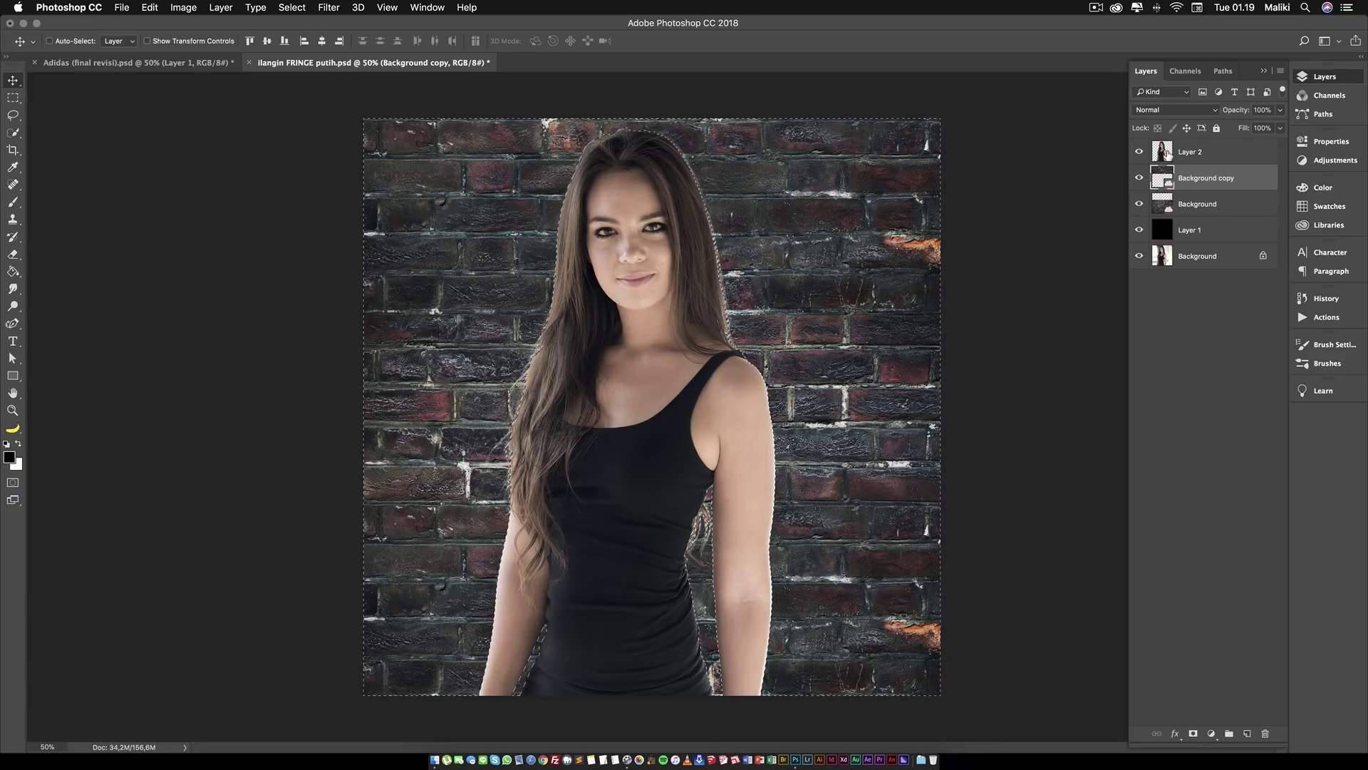
left_click(1162, 151)
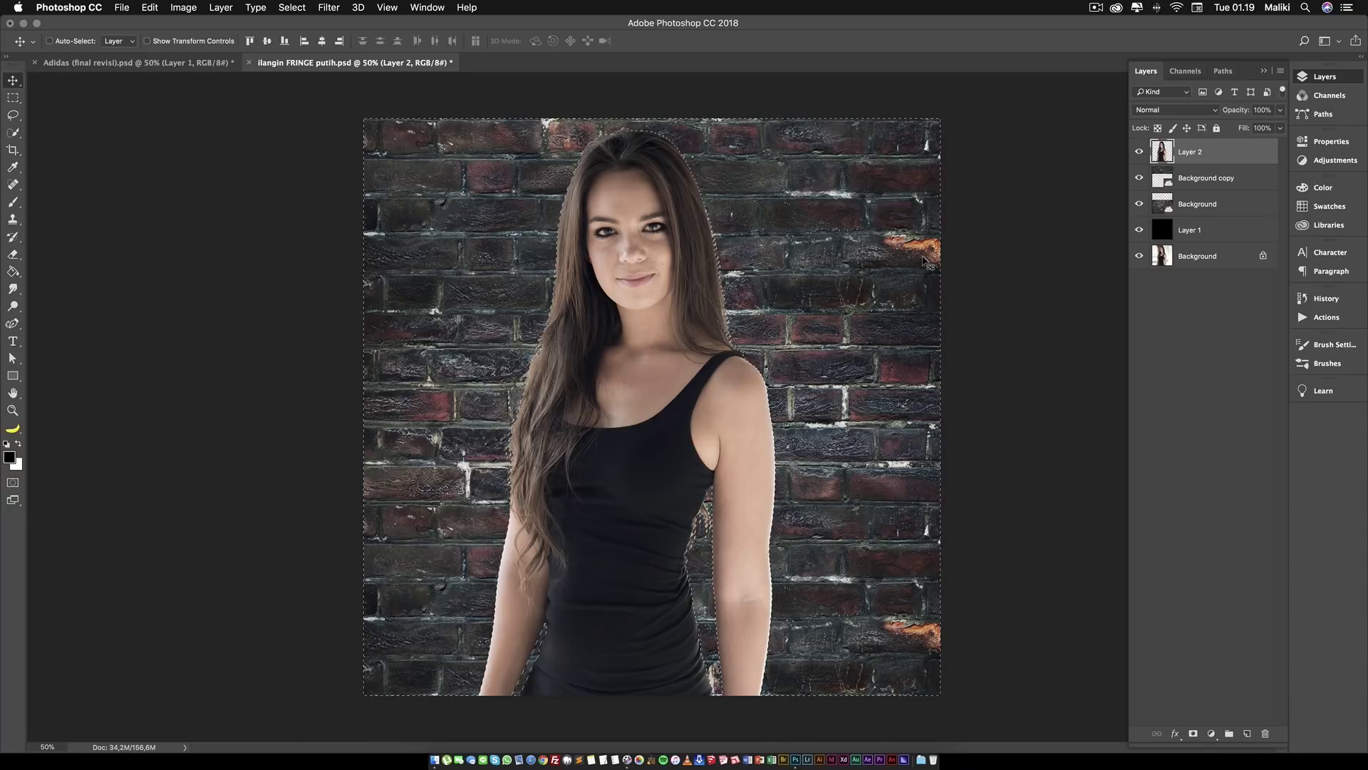
Clear the selection with the Marquee tool and zoom in to inspect the arm's fringe.
key("m")
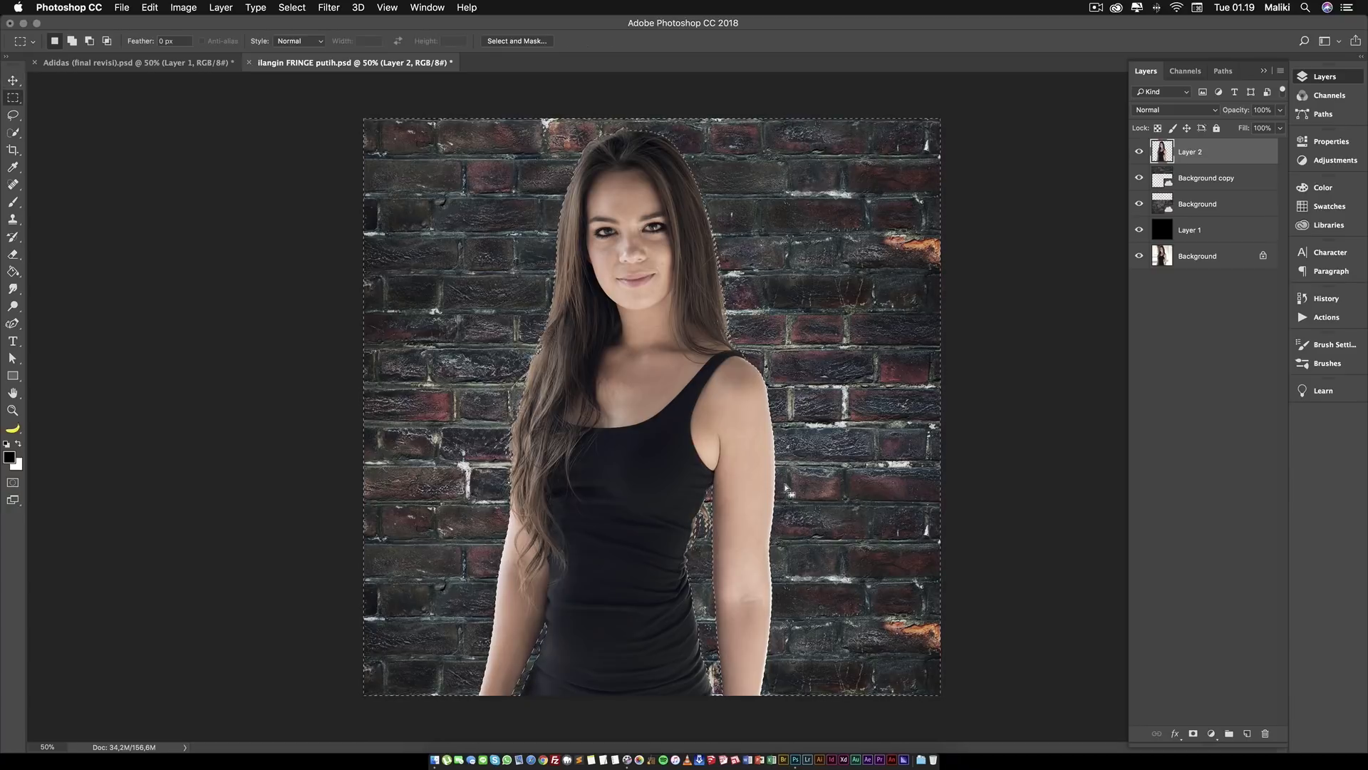
left_click(786, 489)
left_click_drag(753, 531, 809, 571)
mouse_move(721, 320)
left_mouse_down()
mouse_move(712, 475)
mouse_move(681, 345)
left_mouse_up()
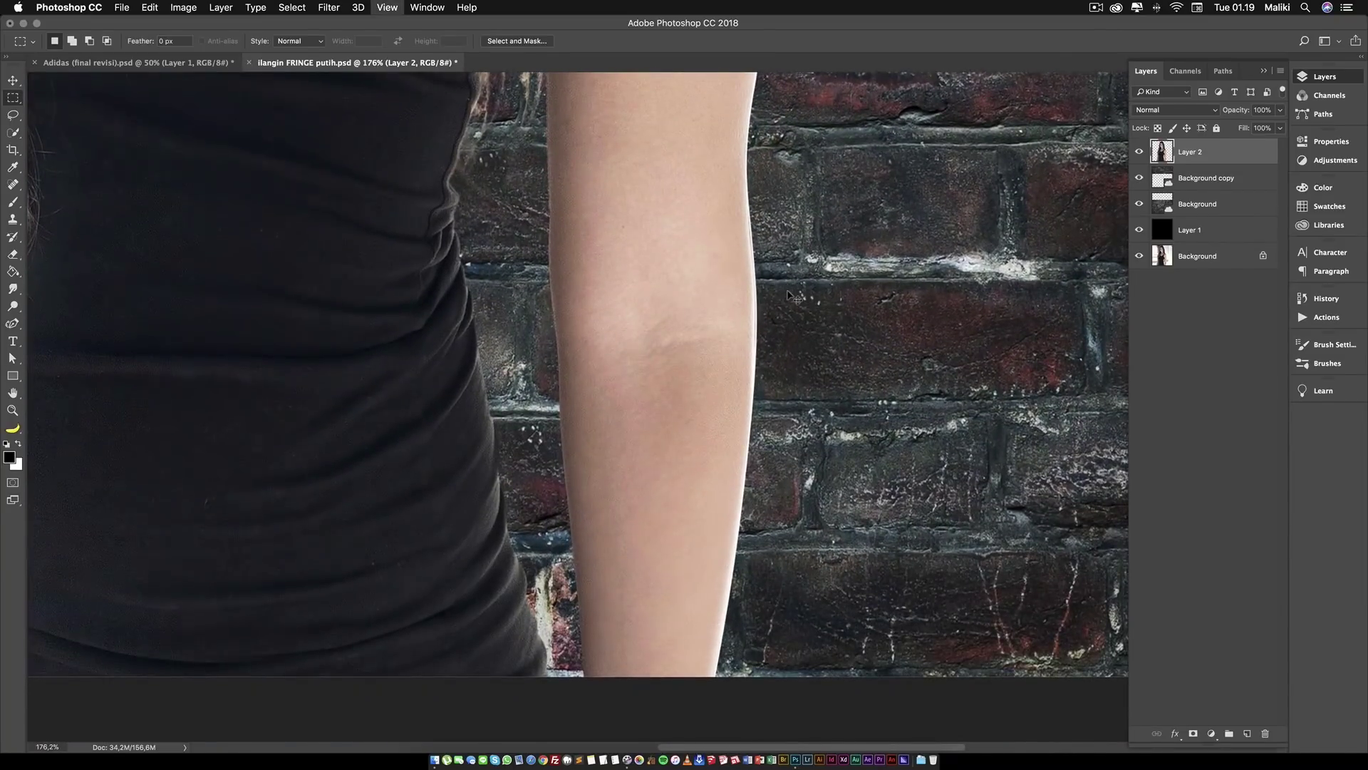
key("super+minus")
key("super+minus")
key("super+minus")
key("super+minus")
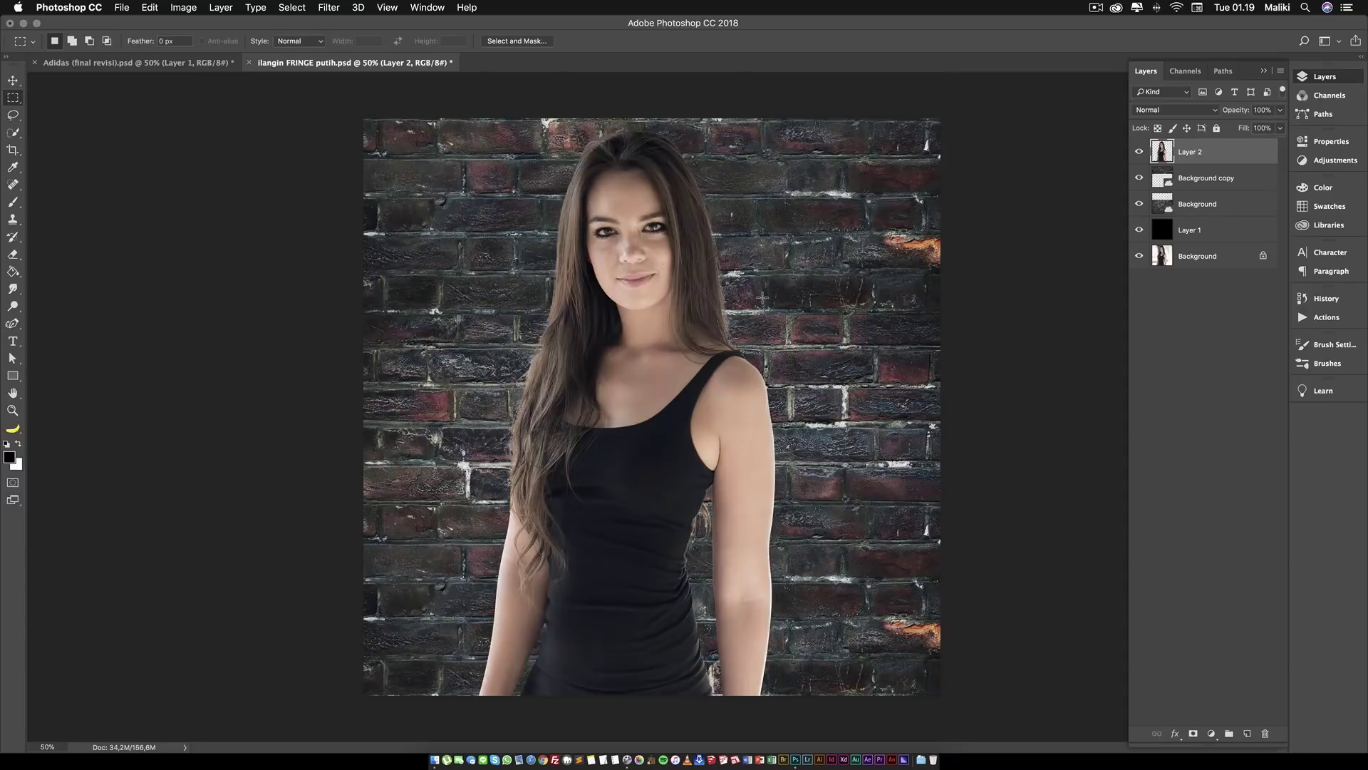